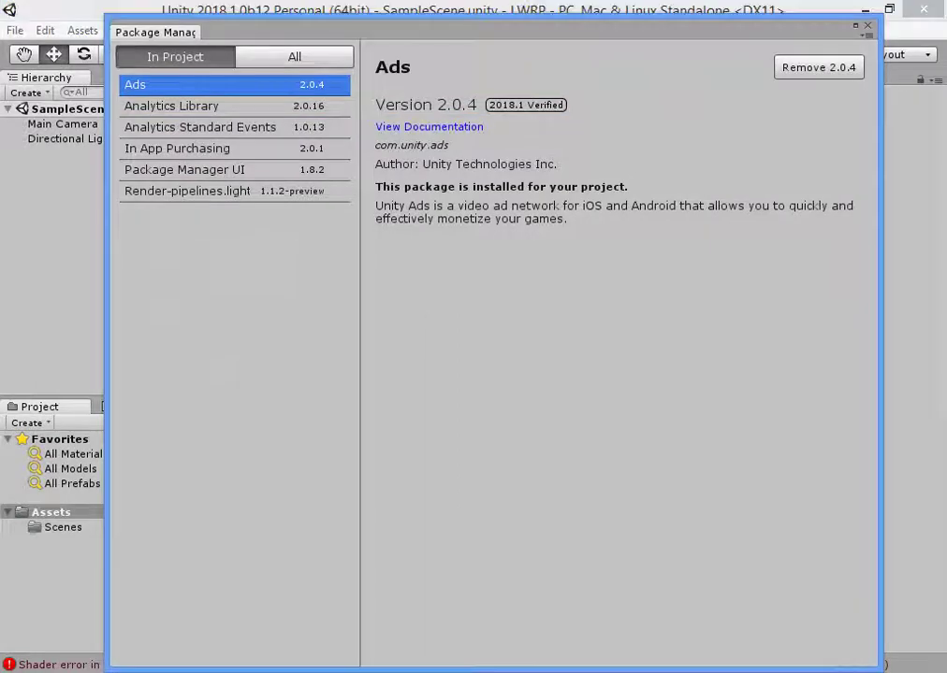
# Install the Shadergraph 1.1.2-preview package from the Package Manager's All list.
pyautogui.click(295, 57)
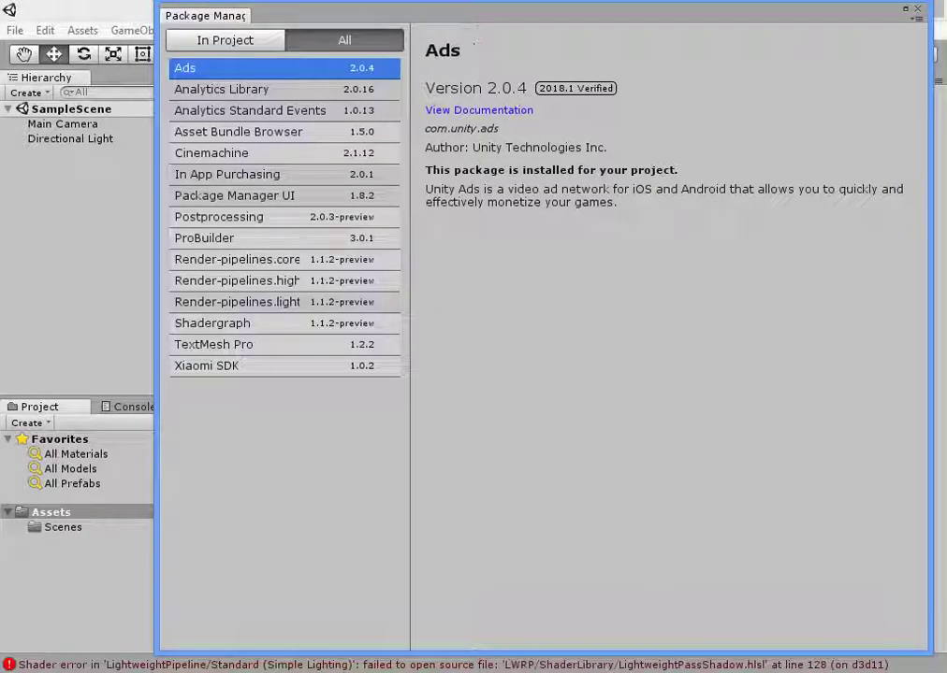
pyautogui.click(212, 323)
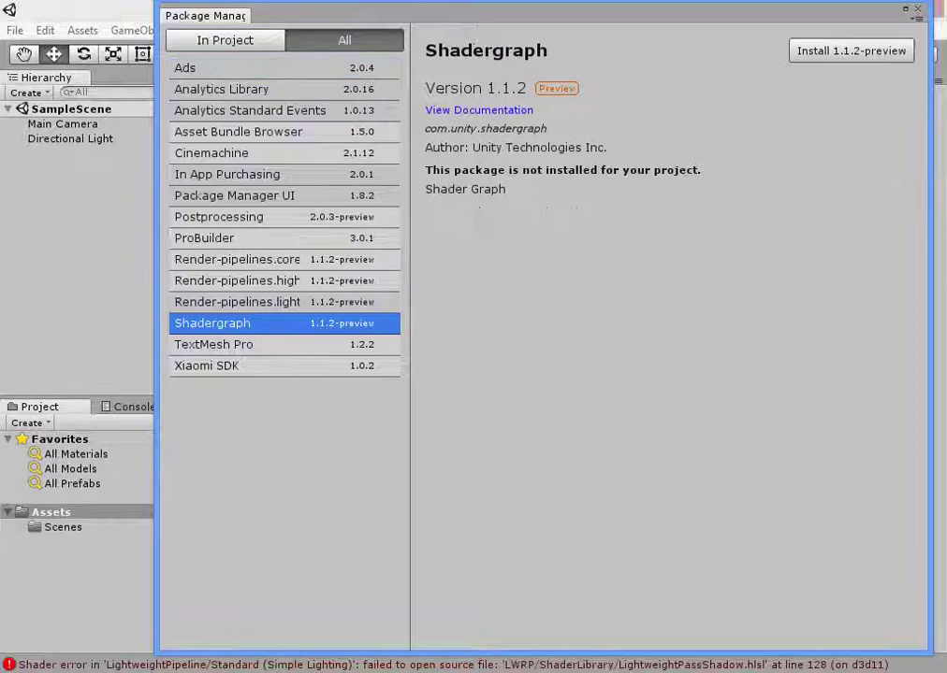
pyautogui.click(850, 50)
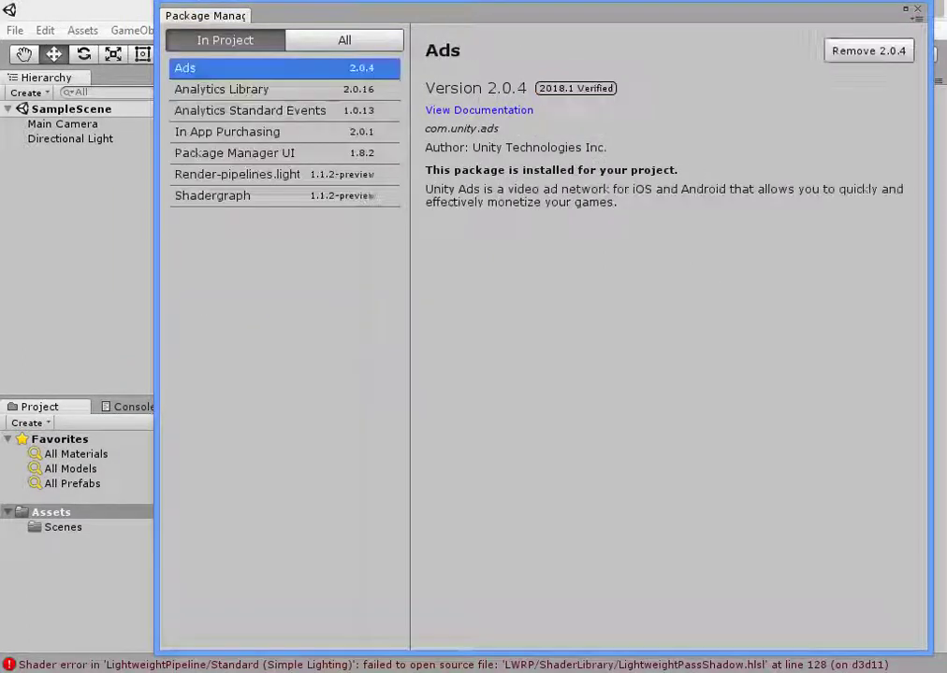
# Check the Lightweight Render Pipeline package and confirm Shadergraph is now installed.
pyautogui.click(344, 40)
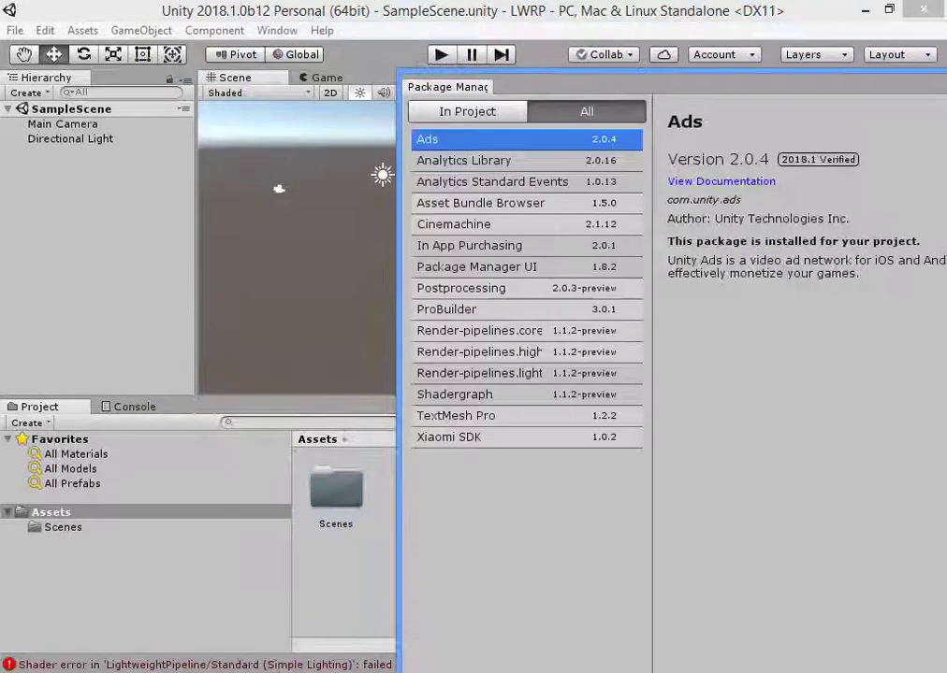
pyautogui.click(479, 374)
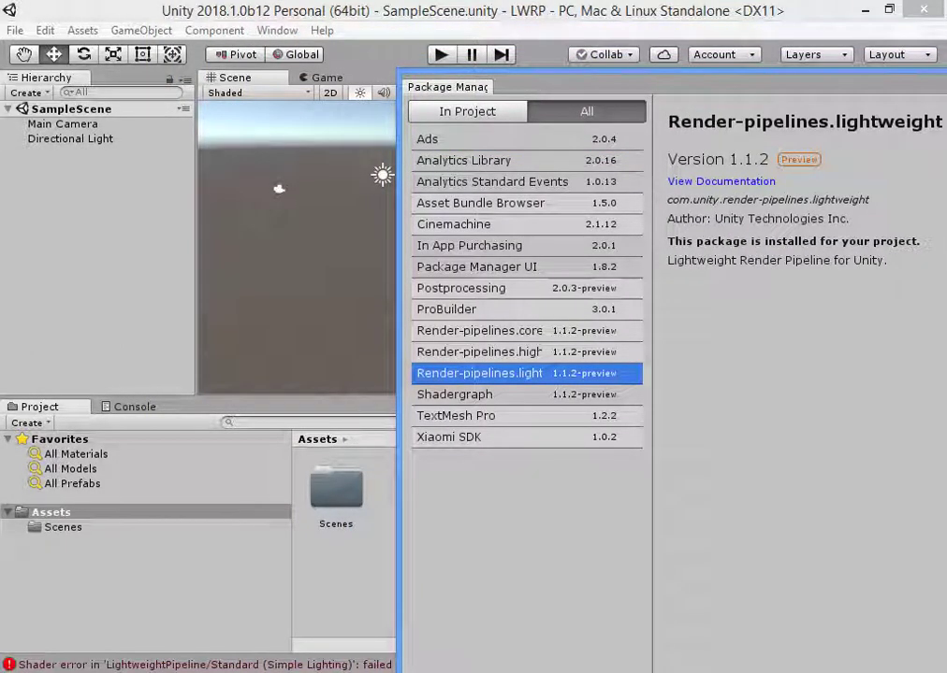
pyautogui.moveTo(447, 86); pyautogui.dragTo(281, 86)
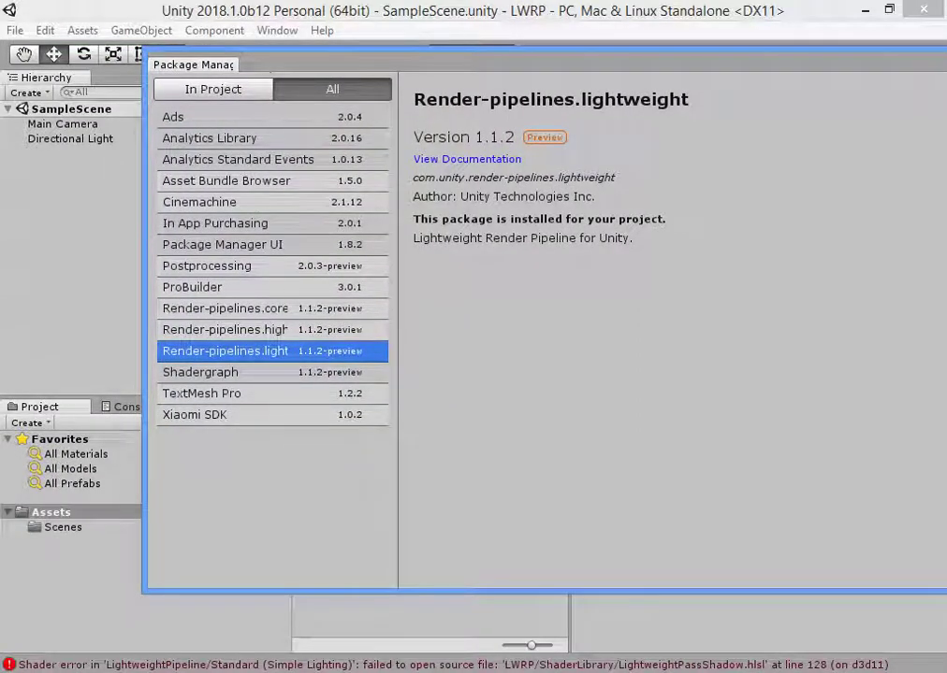
pyautogui.press('Down')
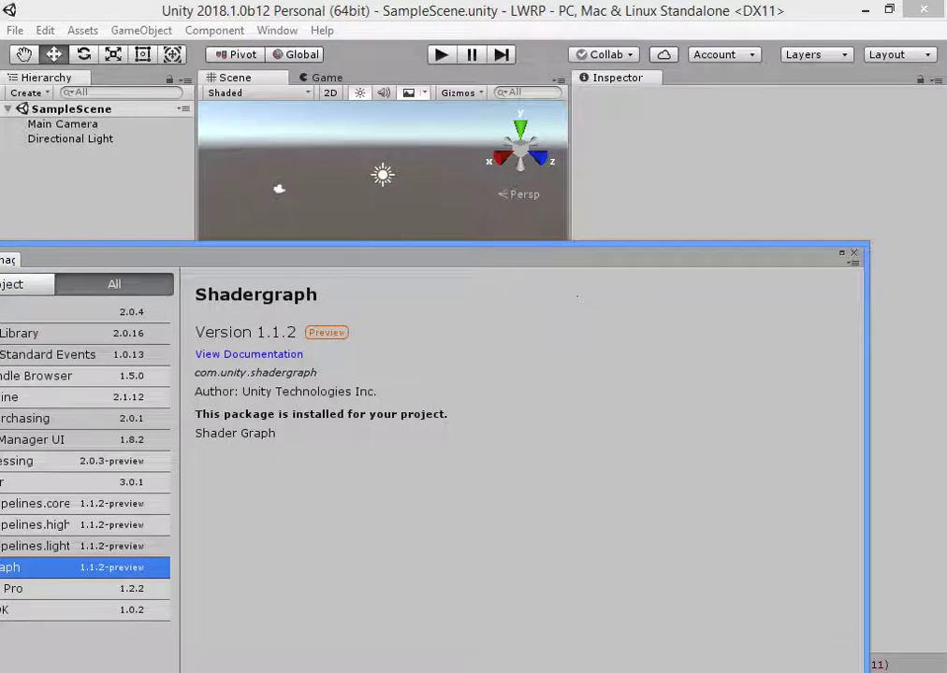
# Create a Lightweight Pipeline Asset named MyTes in the Assets folder.
pyautogui.click(40, 406)
pyautogui.rightClick(332, 537)
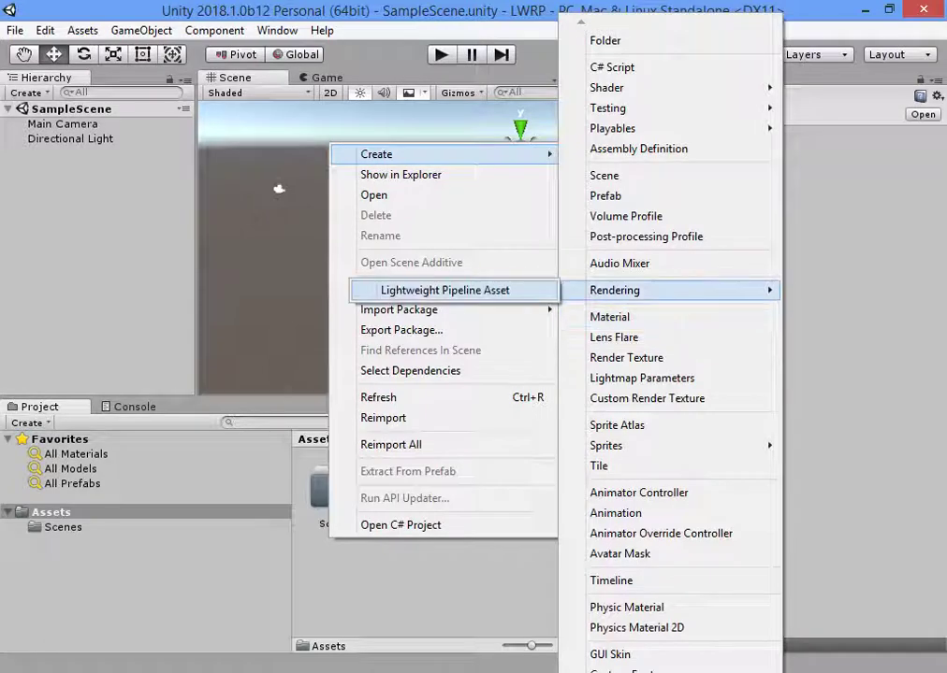
pyautogui.click(445, 290)
pyautogui.write('MyTes')
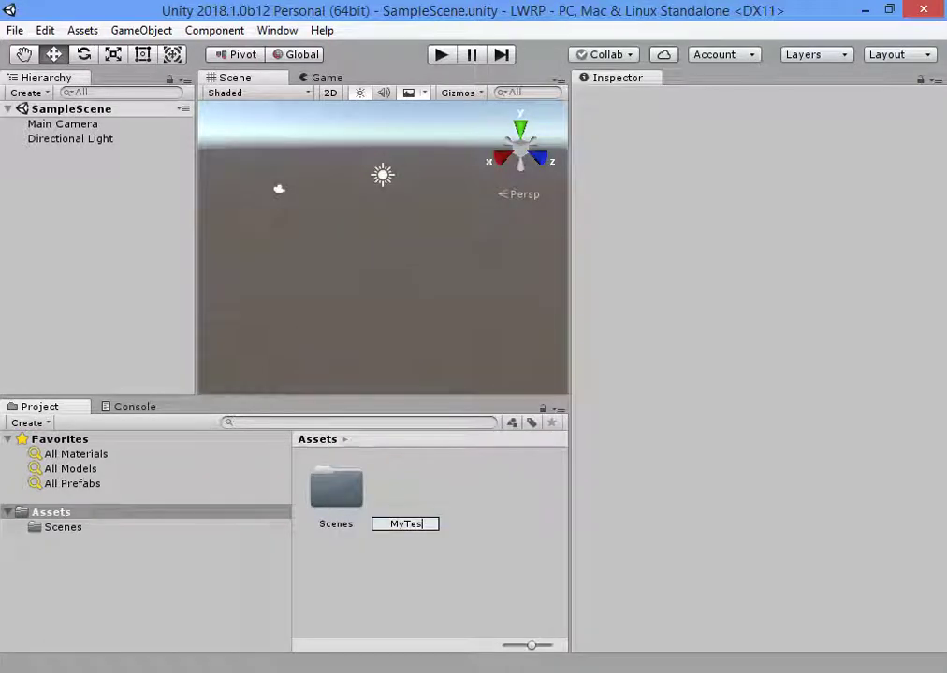
pyautogui.press('Return')
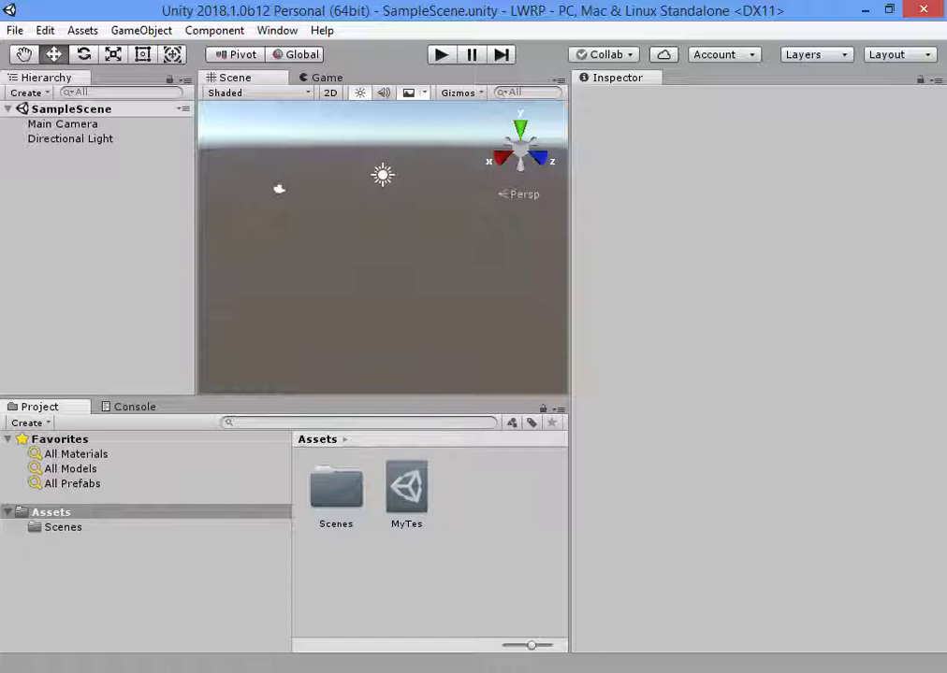
# Assign MyTes as the Scriptable Render Pipeline in the Graphics project settings.
pyautogui.click(45, 30)
pyautogui.moveTo(99, 491)
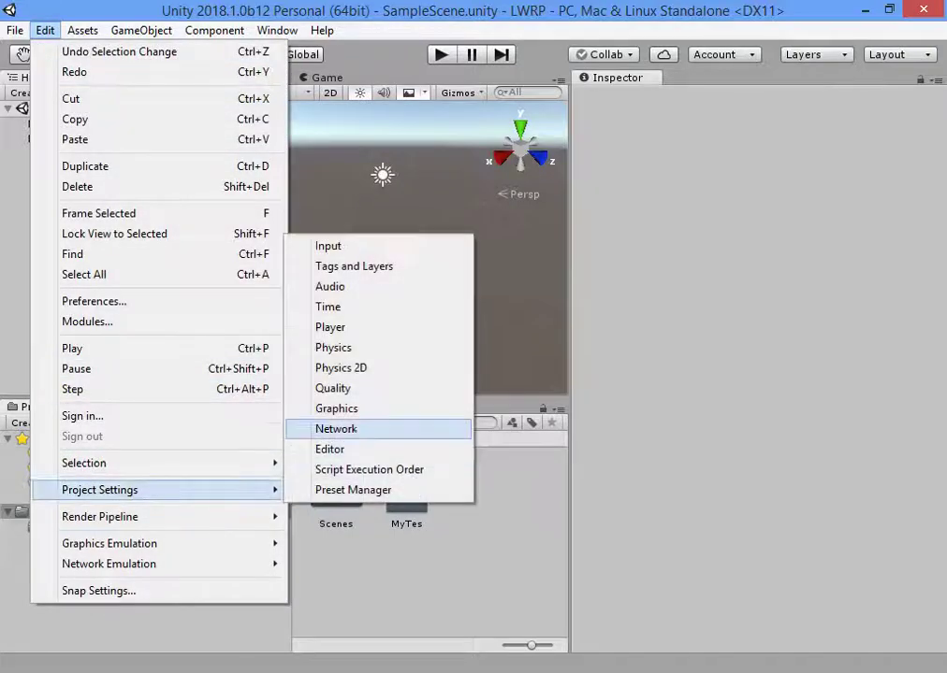
pyautogui.click(336, 409)
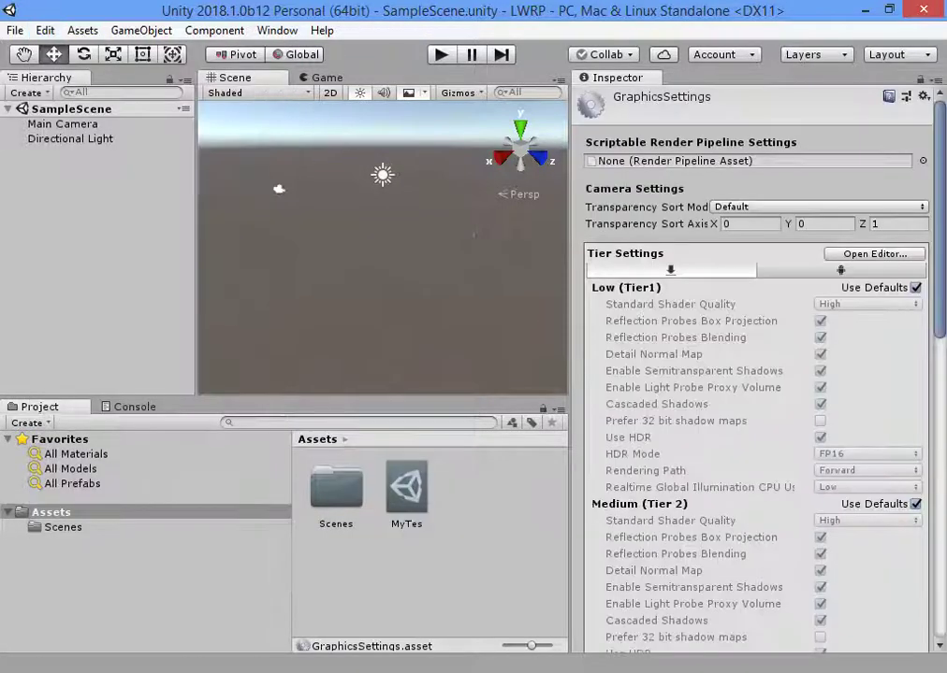
pyautogui.moveTo(406, 487); pyautogui.dragTo(748, 161)
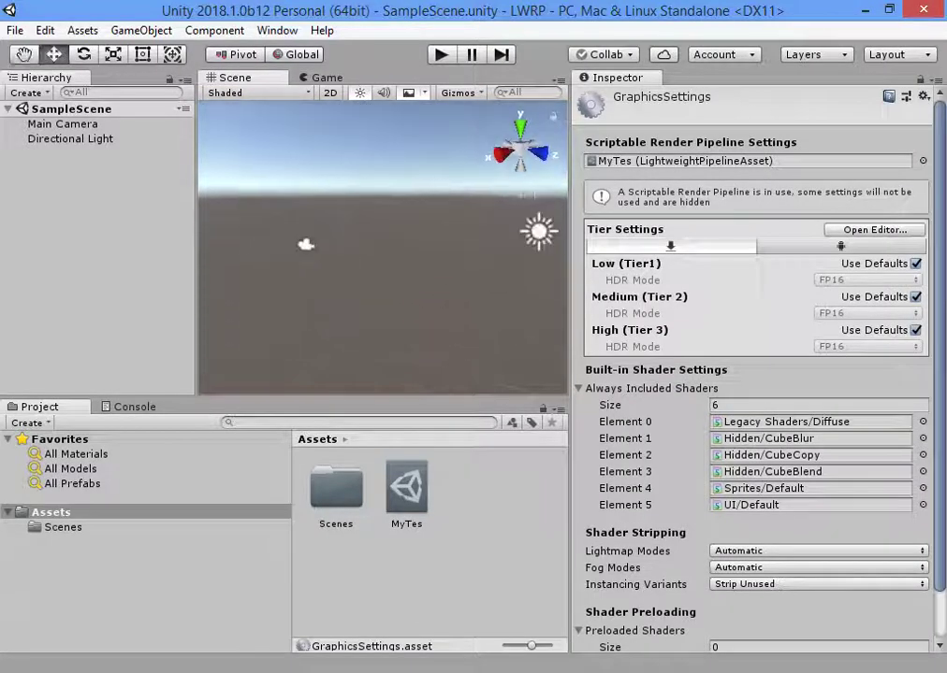
# Add a cube and a plane beneath it to the scene.
pyautogui.click(141, 30)
pyautogui.click(412, 93)
pyautogui.press('f')
pyautogui.click(141, 30)
pyautogui.click(411, 175)
pyautogui.moveTo(382, 171); pyautogui.dragTo(382, 224)
pyautogui.click(280, 140)
pyautogui.moveTo(374, 281)
pyautogui.keyDown('alt'); pyautogui.mouseDown()
pyautogui.moveTo(430, 272)
pyautogui.moveTo(226, 218)
pyautogui.moveTo(309, 234)
pyautogui.mouseUp(); pyautogui.keyUp('alt')
pyautogui.click(374, 262)
pyautogui.click(204, 222)
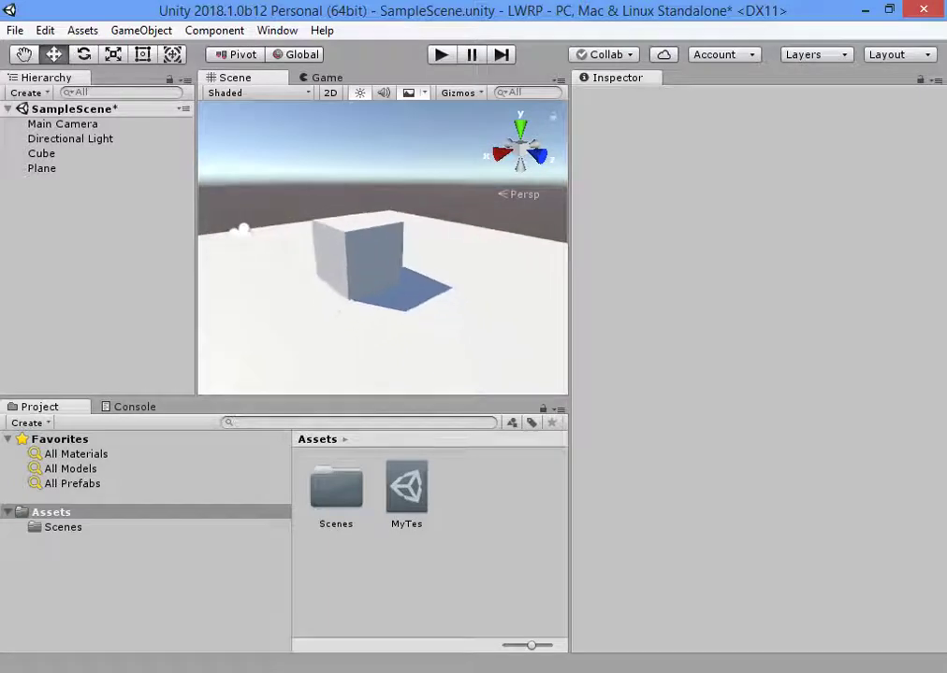
# Create a PBR Graph asset named MyShader and open it in Shader Graph.
pyautogui.rightClick(372, 552)
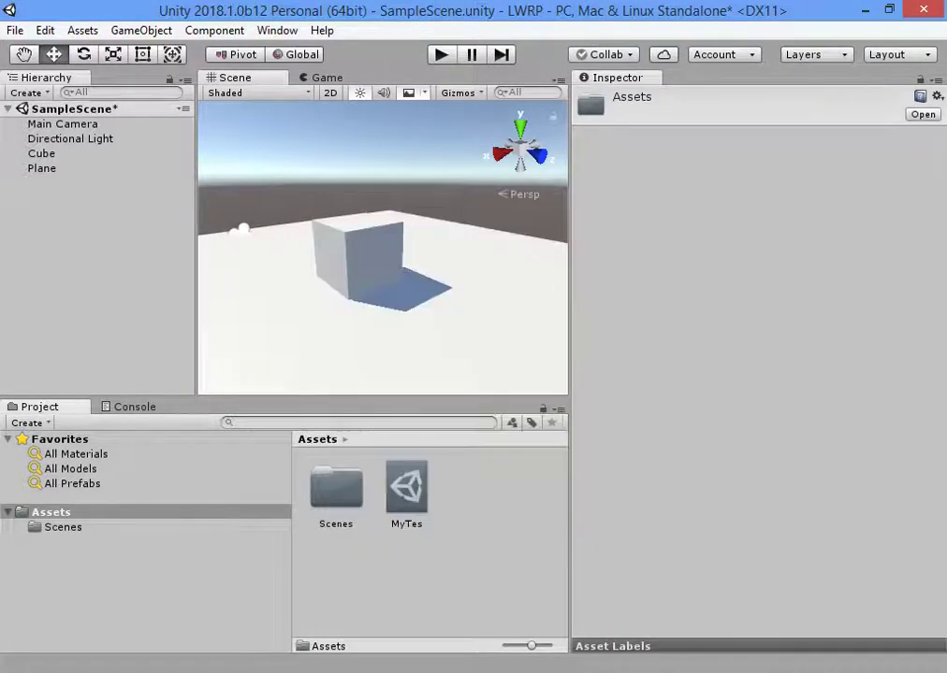
pyautogui.rightClick(321, 591)
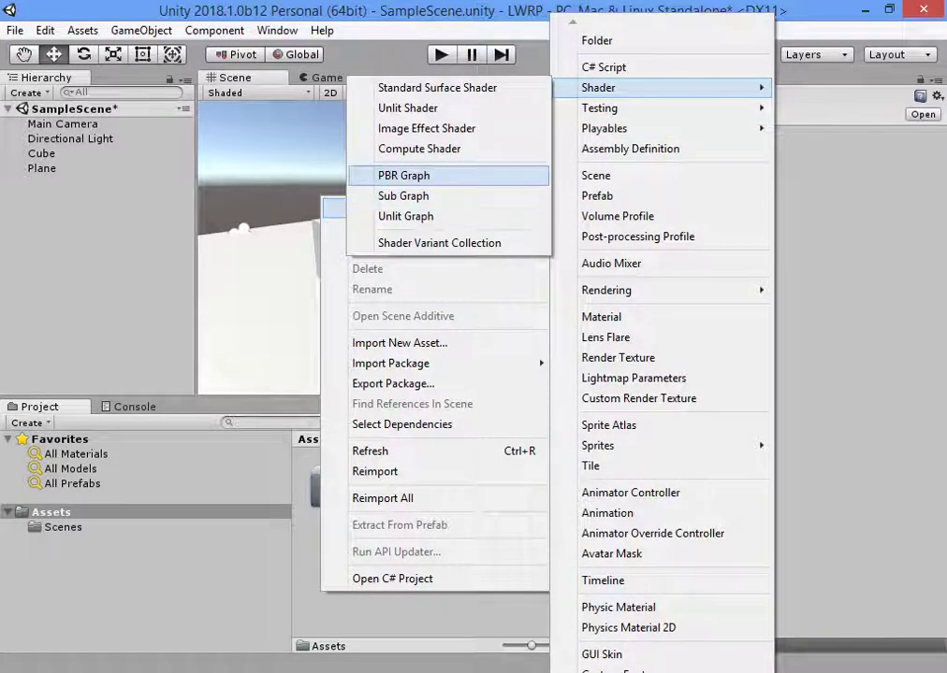
pyautogui.click(403, 175)
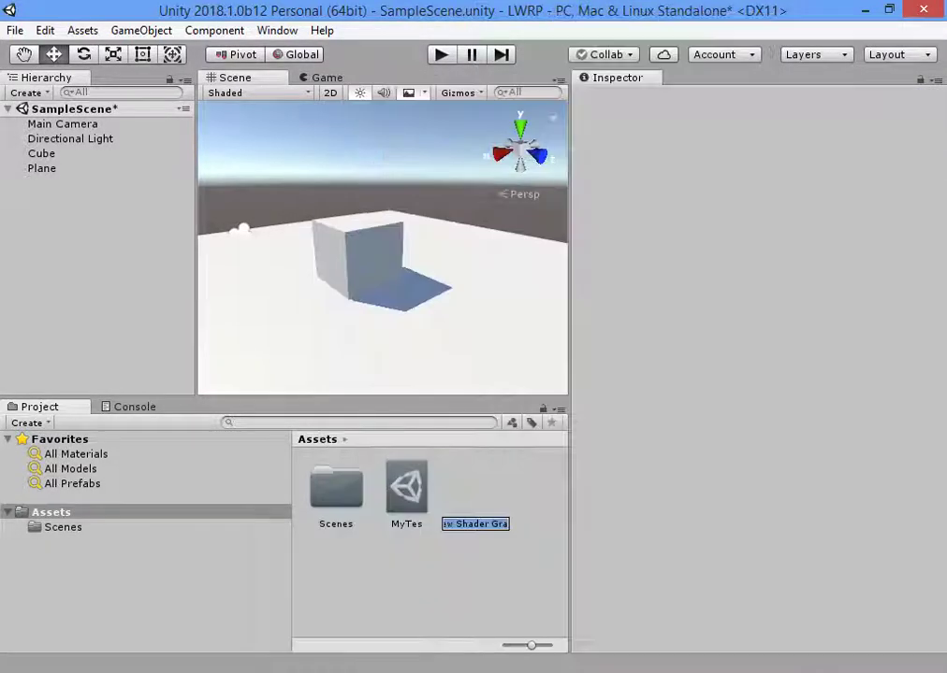
pyautogui.write('My')
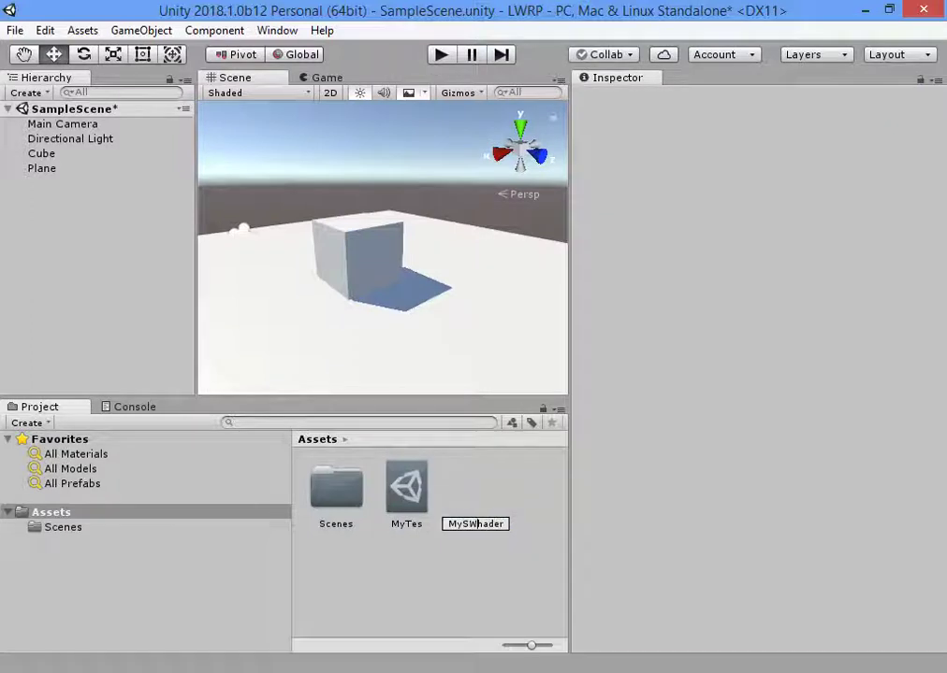
pyautogui.press('Return')
pyautogui.doubleClick(406, 489)
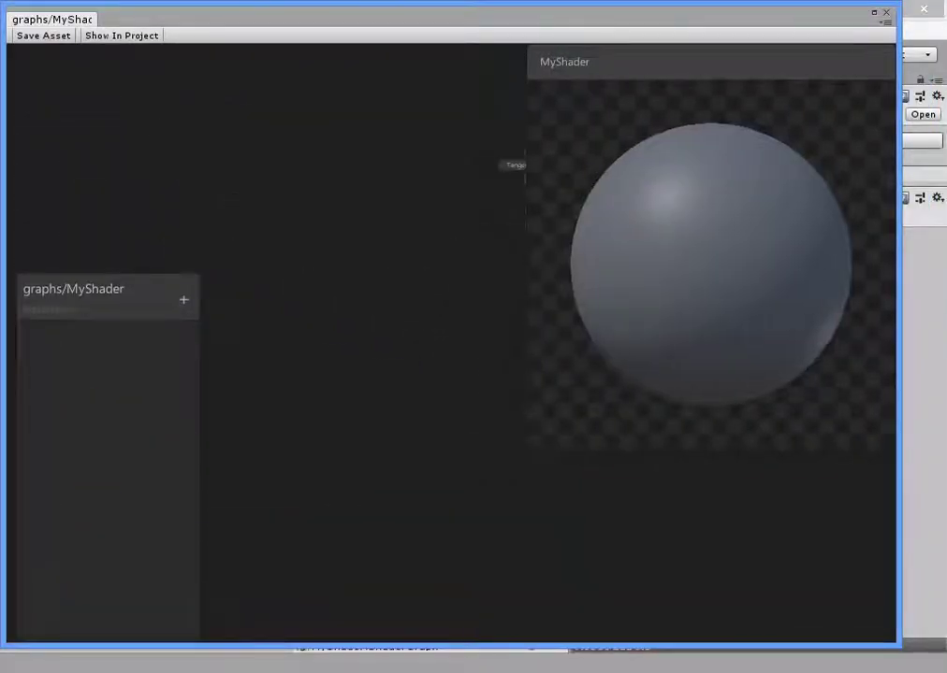
# Add a Color node set to pure red (FF0000) and wire it into Albedo.
pyautogui.scroll(3, 376, 256)
pyautogui.scroll(2, 376, 256)
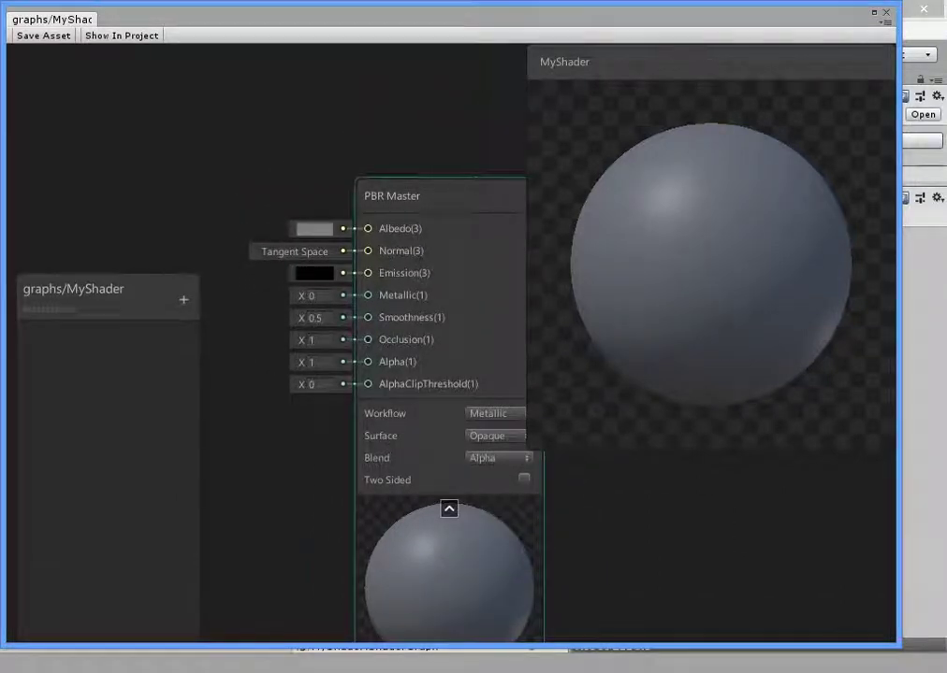
pyautogui.rightClick(183, 134)
pyautogui.click(245, 144)
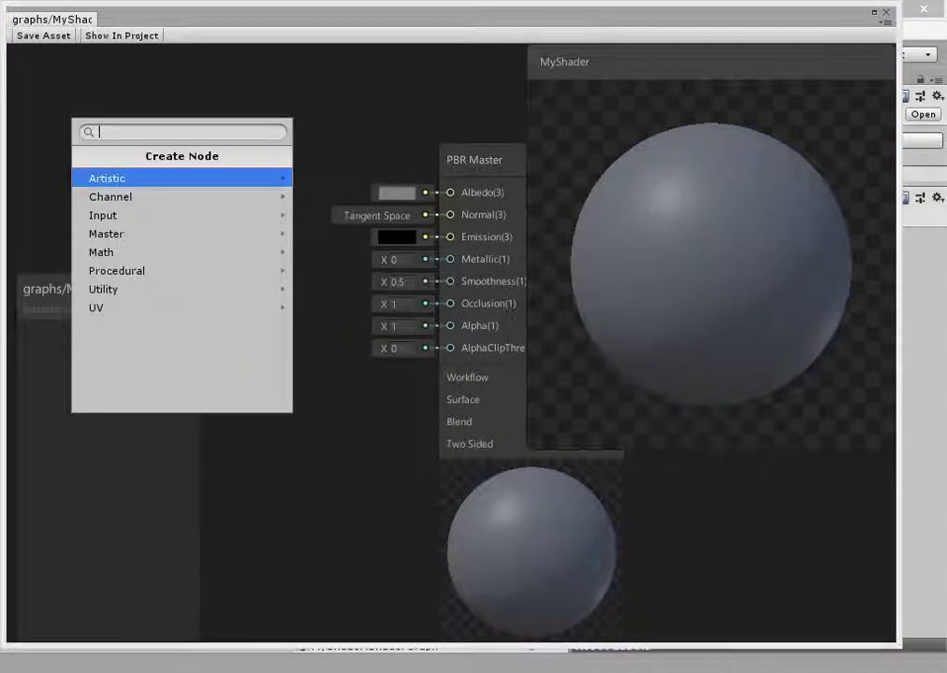
pyautogui.write('color')
pyautogui.press('Return')
pyautogui.moveTo(233, 149)
pyautogui.mouseDown()
pyautogui.moveTo(86, 97)
pyautogui.moveTo(429, 236)
pyautogui.mouseUp()
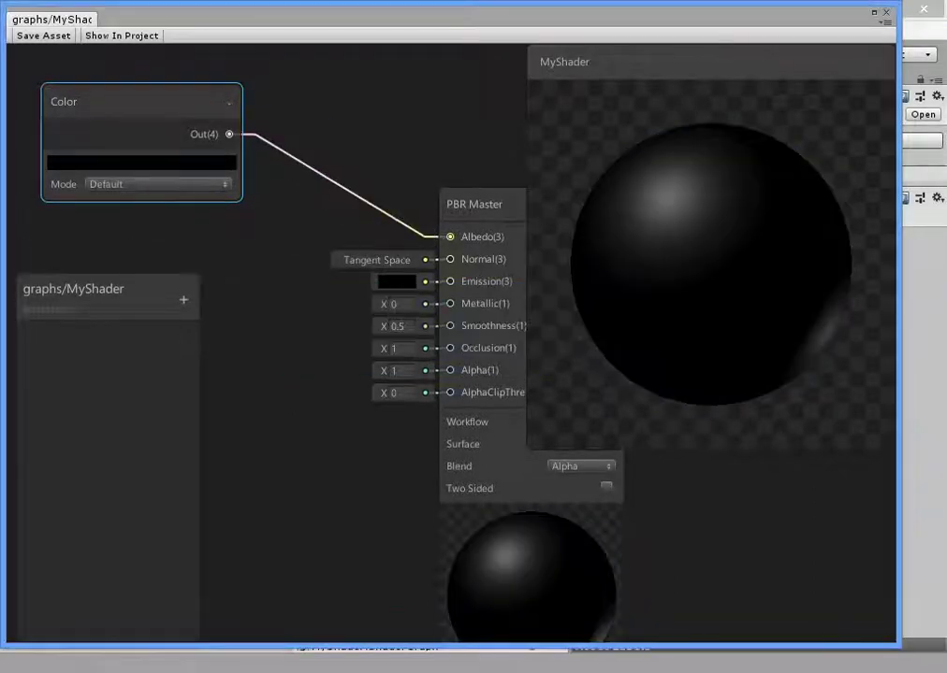
pyautogui.click(141, 162)
pyautogui.click(879, 226)
pyautogui.moveTo(281, 392); pyautogui.dragTo(329, 261, button='middle')
# Add a Constant node to the graph via node search.
pyautogui.rightClick(161, 177)
pyautogui.click(196, 188)
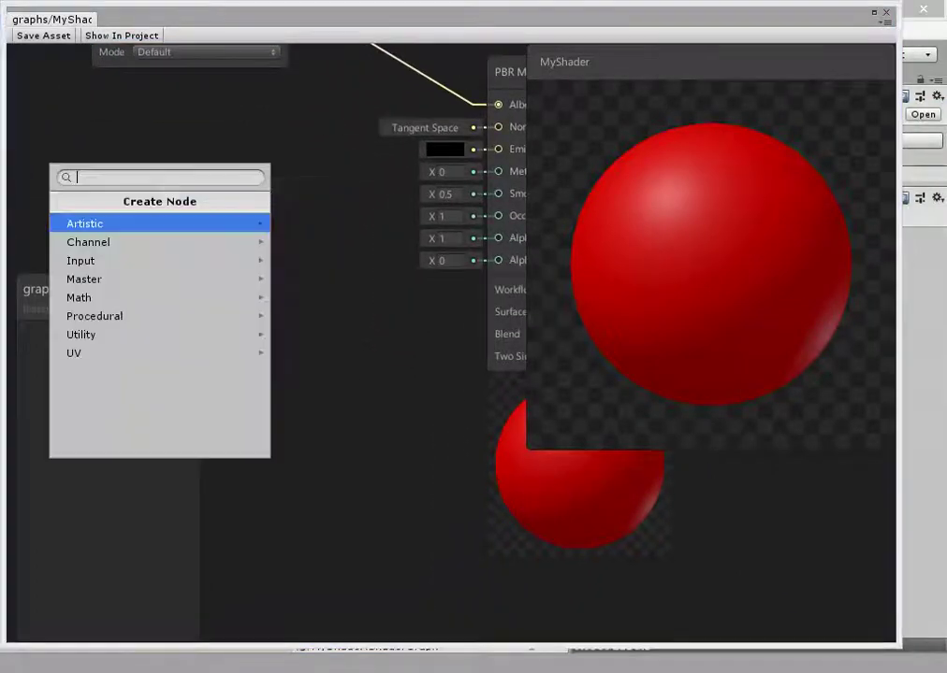
pyautogui.write('floa')
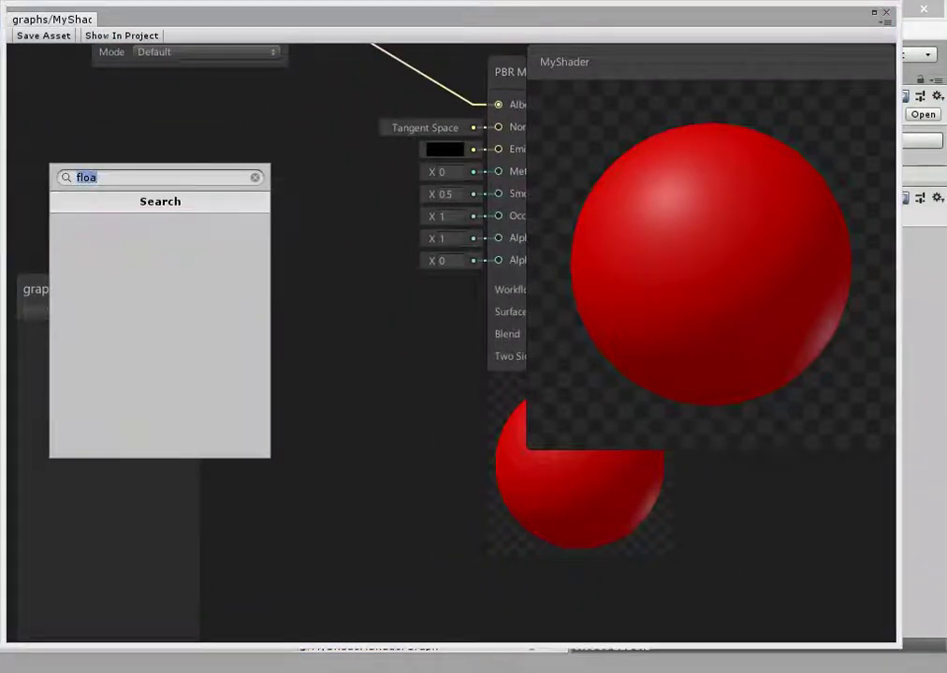
pyautogui.write('cons')
pyautogui.press('Return')
pyautogui.moveTo(313, 291); pyautogui.dragTo(252, 233)
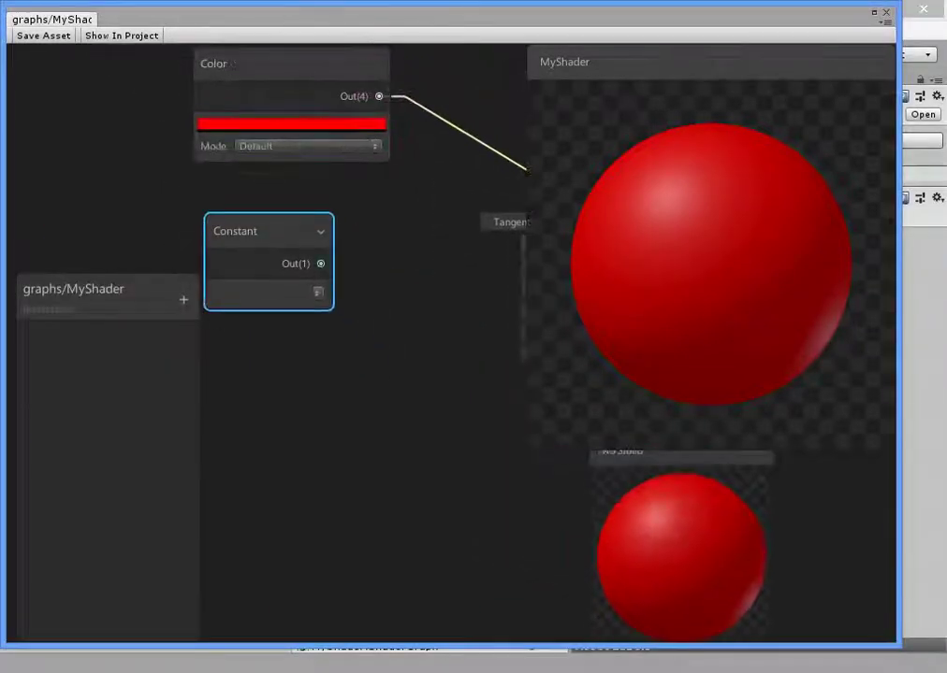
# Wire the Constant node's output into the PBR Master's Smoothness input.
pyautogui.moveTo(322, 265); pyautogui.dragTo(240, 282, button='middle')
pyautogui.moveTo(240, 282); pyautogui.dragTo(359, 280)
pyautogui.press('Escape')
pyautogui.moveTo(359, 280); pyautogui.dragTo(300, 202, button='middle')
pyautogui.moveTo(180, 204)
pyautogui.mouseDown()
pyautogui.moveTo(351, 203)
pyautogui.moveTo(460, 228)
pyautogui.mouseUp()
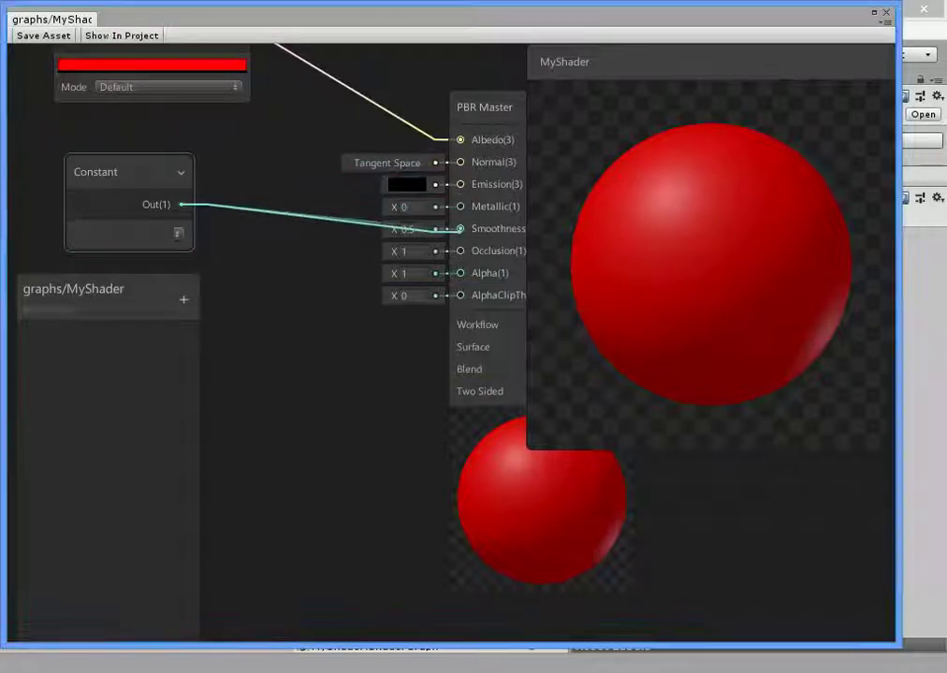
pyautogui.moveTo(280, 374); pyautogui.dragTo(362, 351, button='middle')
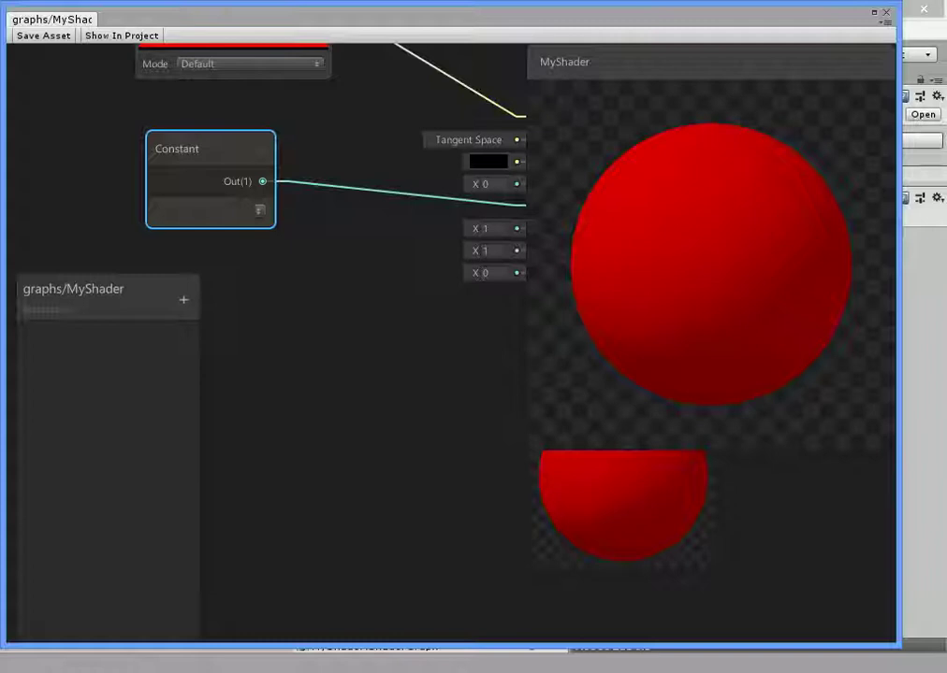
pyautogui.click(259, 209)
pyautogui.click(281, 232)
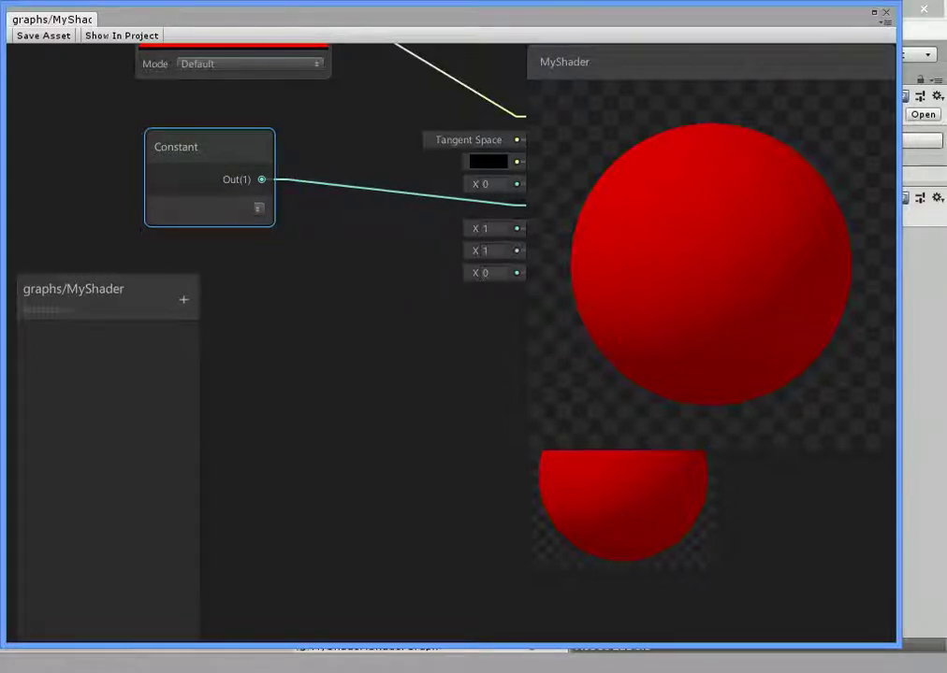
pyautogui.moveTo(206, 147); pyautogui.dragTo(198, 152)
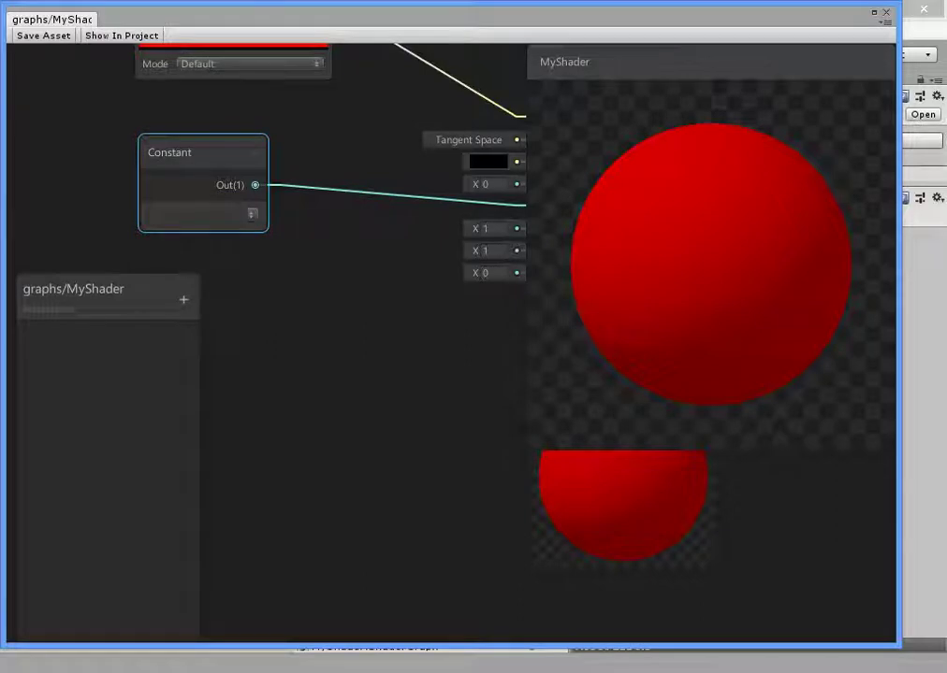
pyautogui.moveTo(143, 271); pyautogui.dragTo(220, 337, button='middle')
# Add a Vector 1 node from the Input > Basic node category.
pyautogui.rightClick(220, 337)
pyautogui.click(281, 349)
pyautogui.press('Down')
pyautogui.press('Down')
pyautogui.press('Down')
pyautogui.press('Down')
pyautogui.press('Up')
pyautogui.press('Up')
pyautogui.press('Up')
pyautogui.press('Up')
pyautogui.press('Up')
pyautogui.press('Up')
pyautogui.press('Down')
pyautogui.press('Down')
pyautogui.press('Right')
pyautogui.press('Down')
pyautogui.press('Down')
pyautogui.press('Down')
pyautogui.press('Up')
pyautogui.press('Up')
pyautogui.press('Up')
pyautogui.press('Up')
pyautogui.press('Right')
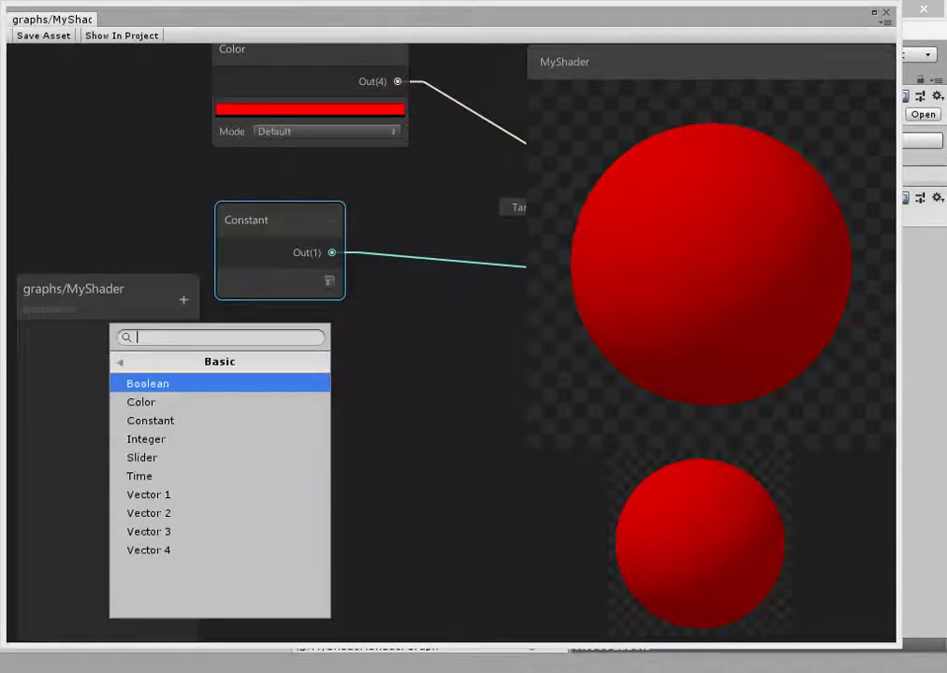
pyautogui.press('Down')
pyautogui.press('Down')
pyautogui.press('Down')
pyautogui.press('Down')
pyautogui.press('Down')
pyautogui.press('Down')
pyautogui.press('Down')
pyautogui.press('Down')
pyautogui.press('Up')
pyautogui.press('Up')
pyautogui.press('Up')
pyautogui.press('Return')
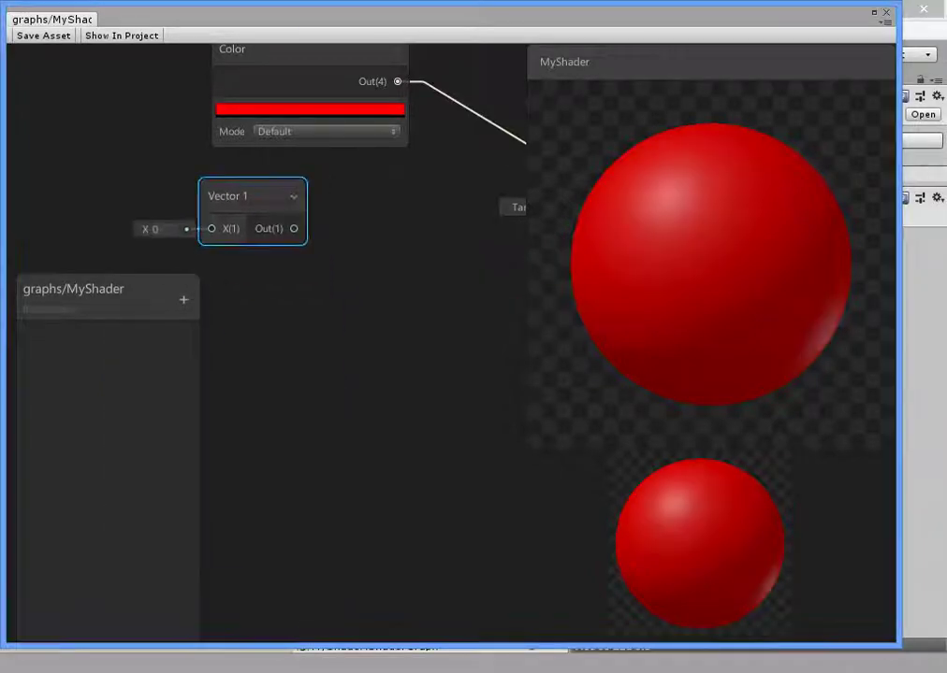
# Wire the Vector 1 node into Smoothness and set its value to 1.
pyautogui.moveTo(208, 198)
pyautogui.mouseDown()
pyautogui.moveTo(411, 199)
pyautogui.moveTo(408, 277)
pyautogui.moveTo(398, 256)
pyautogui.moveTo(463, 241)
pyautogui.mouseUp()
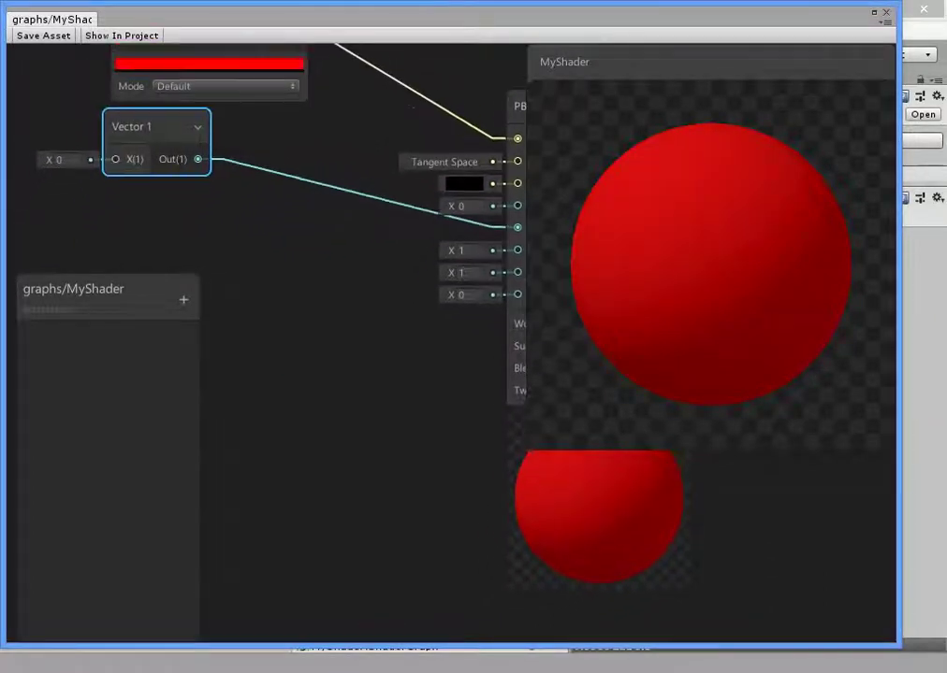
pyautogui.write('1')
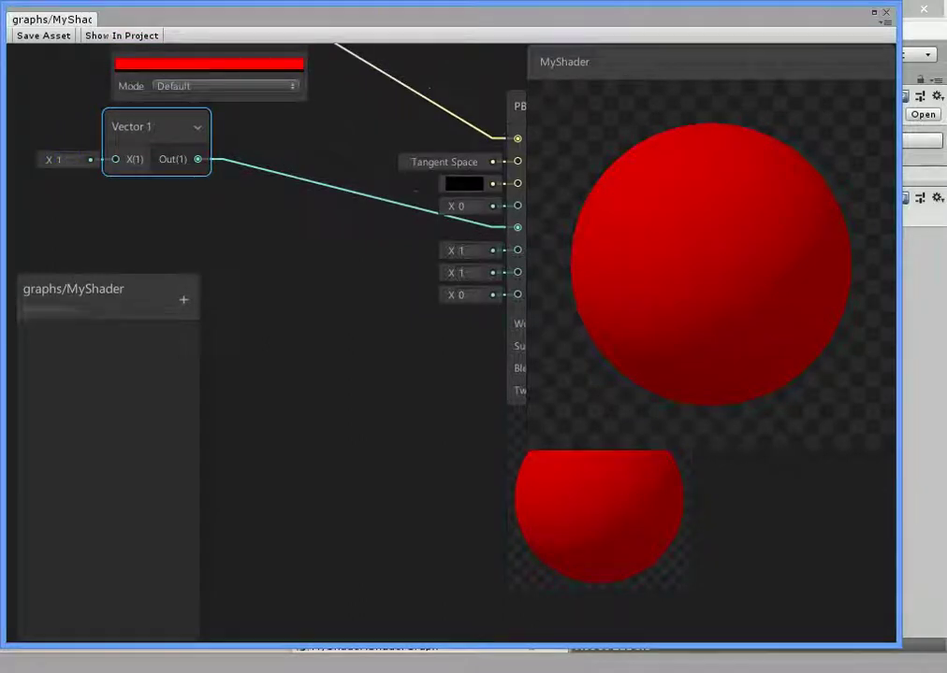
pyautogui.press('Return')
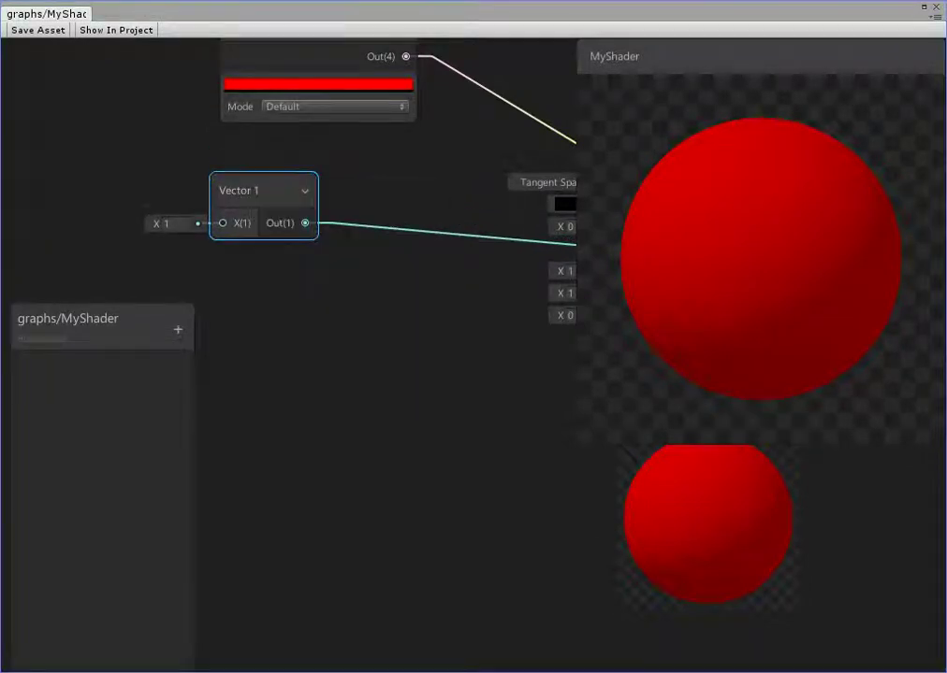
pyautogui.rightClick(232, 186)
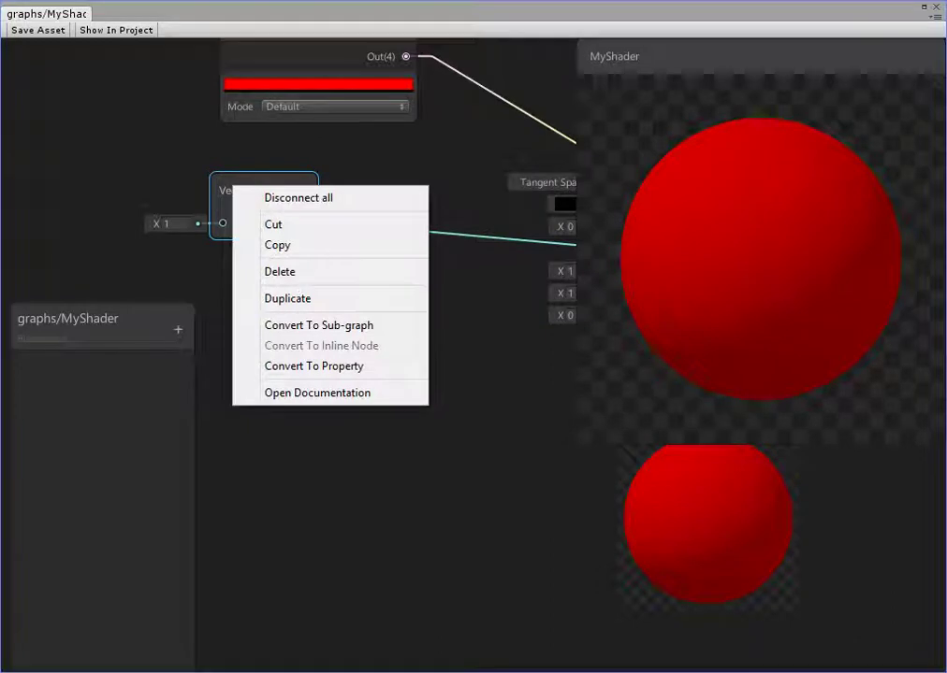
pyautogui.press('Escape')
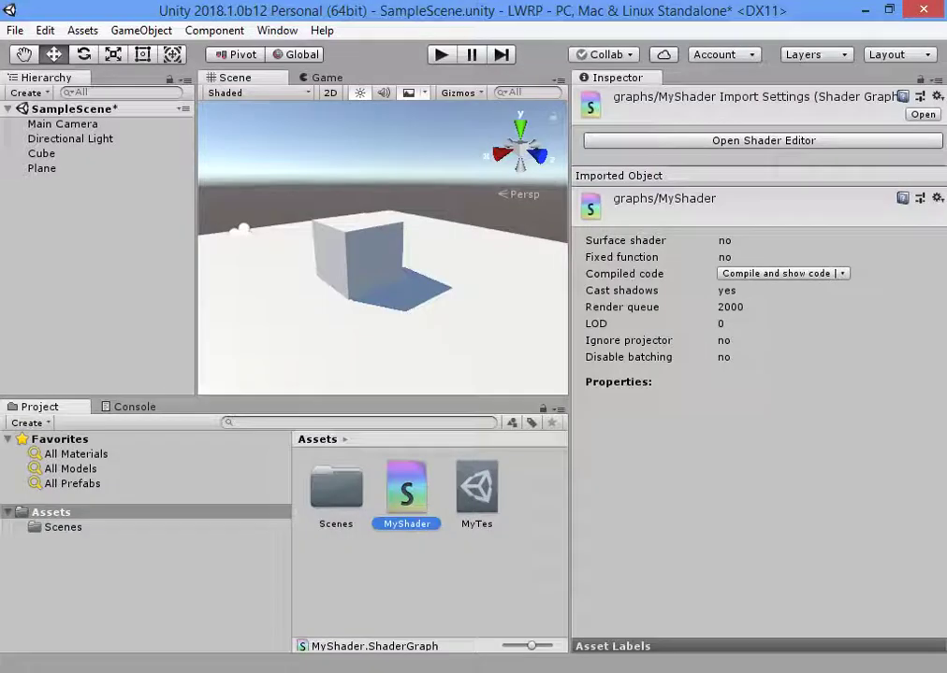
# Create a new material named Test in Assets.
pyautogui.rightClick(409, 567)
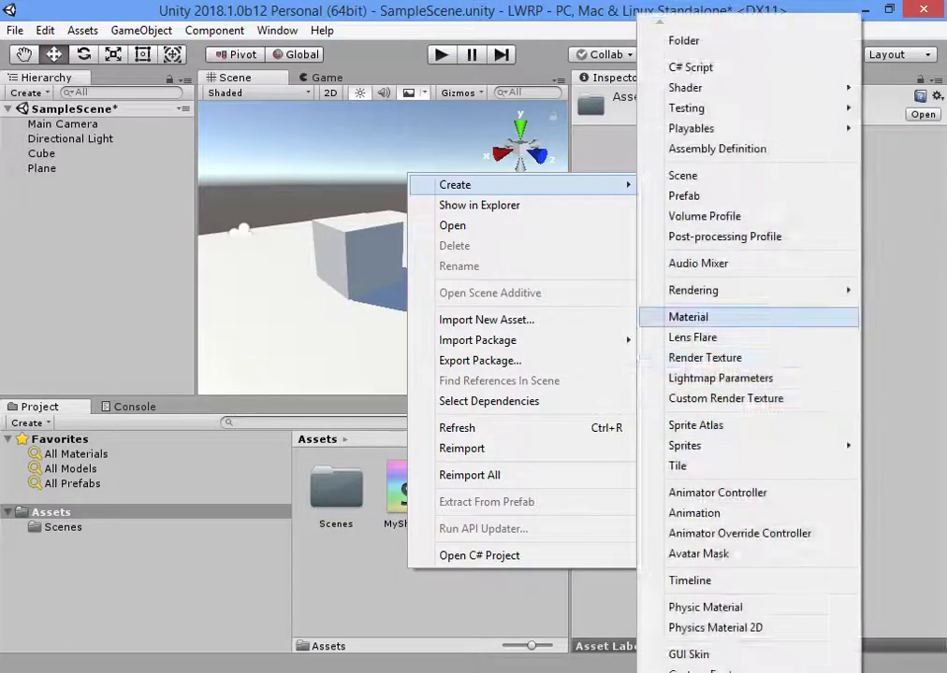
pyautogui.click(692, 317)
pyautogui.write('Y')
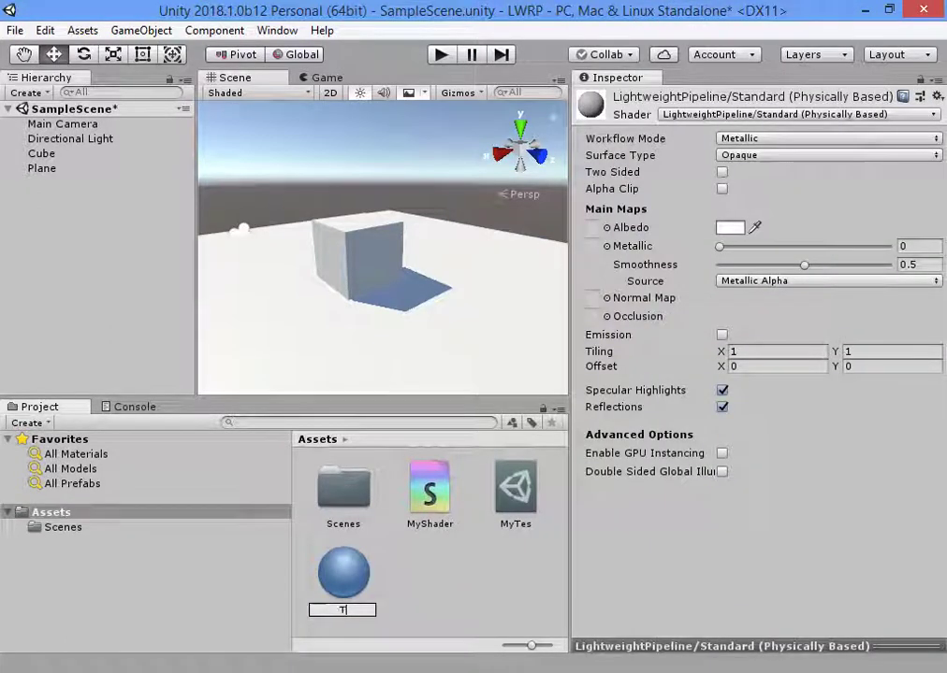
pyautogui.press('Return')
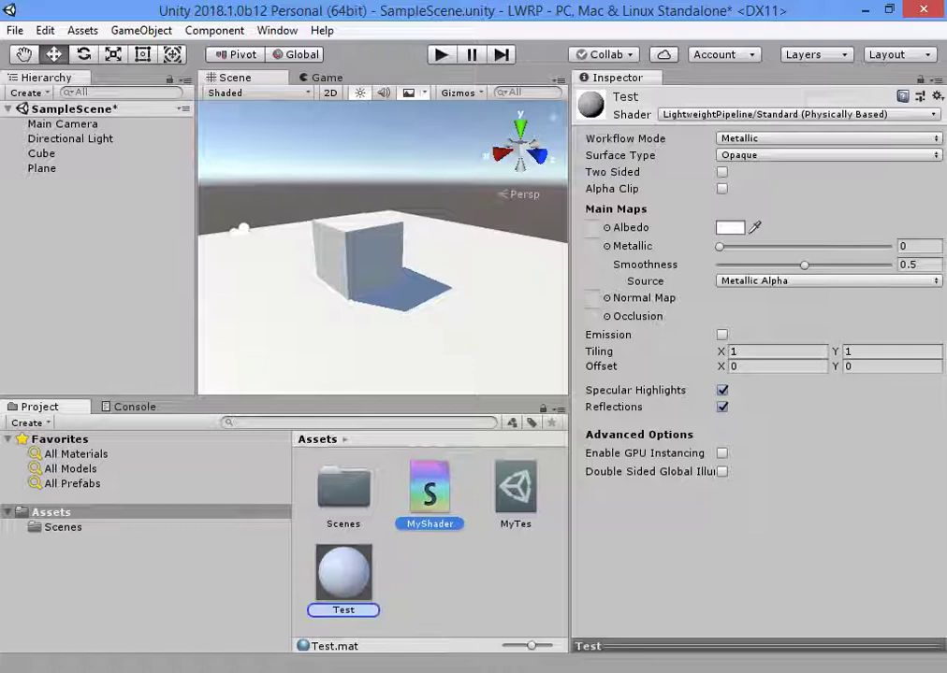
# Set the Test material's shader to graphs/MyShader and reopen the MyShader graph.
pyautogui.click(795, 114)
pyautogui.click(748, 114)
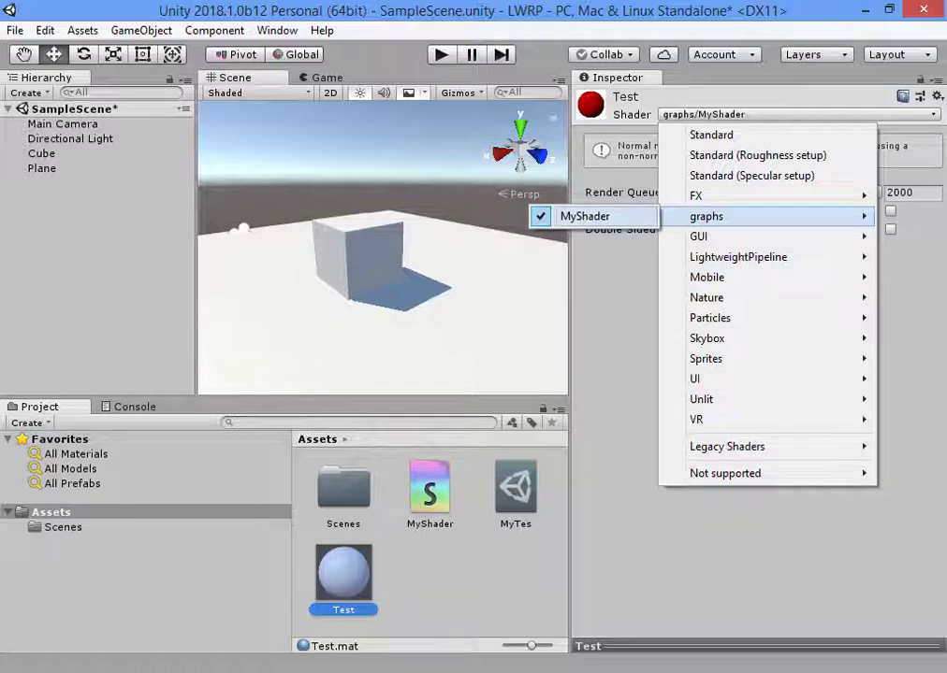
pyautogui.click(580, 216)
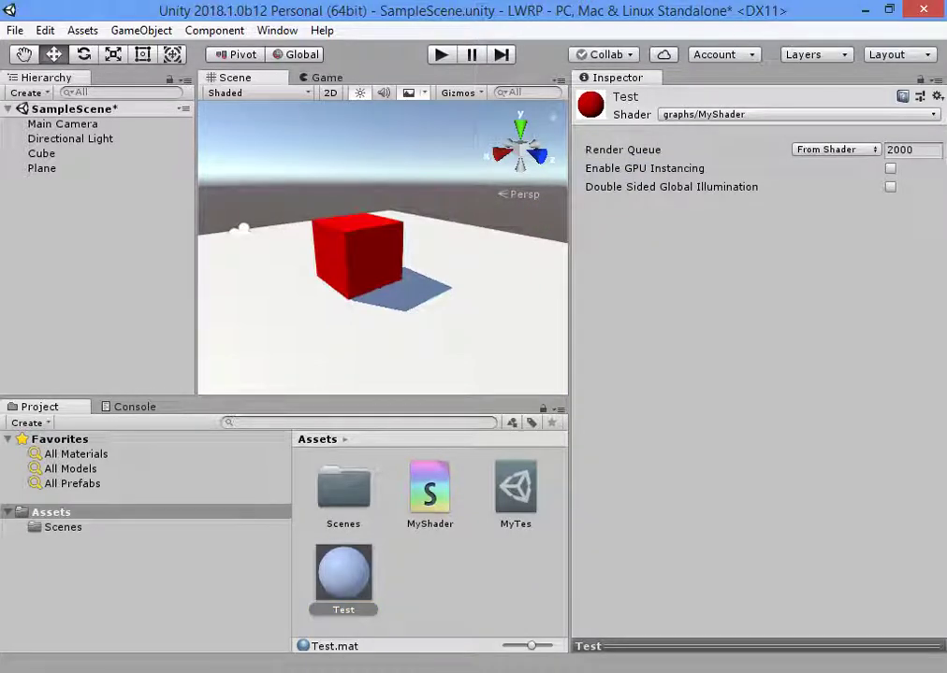
pyautogui.scroll(5, 382, 243)
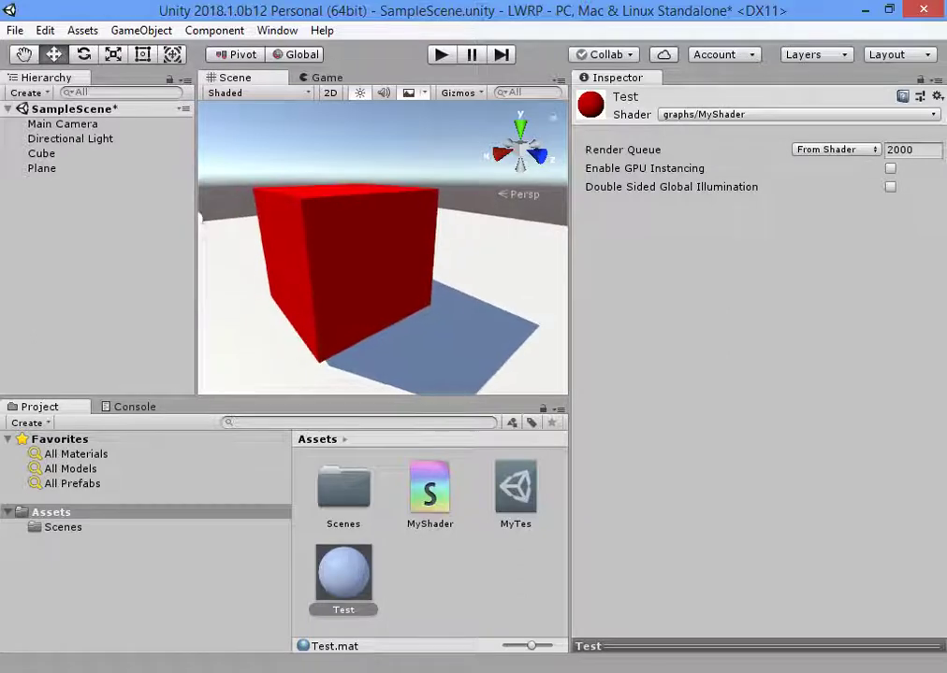
pyautogui.doubleClick(430, 488)
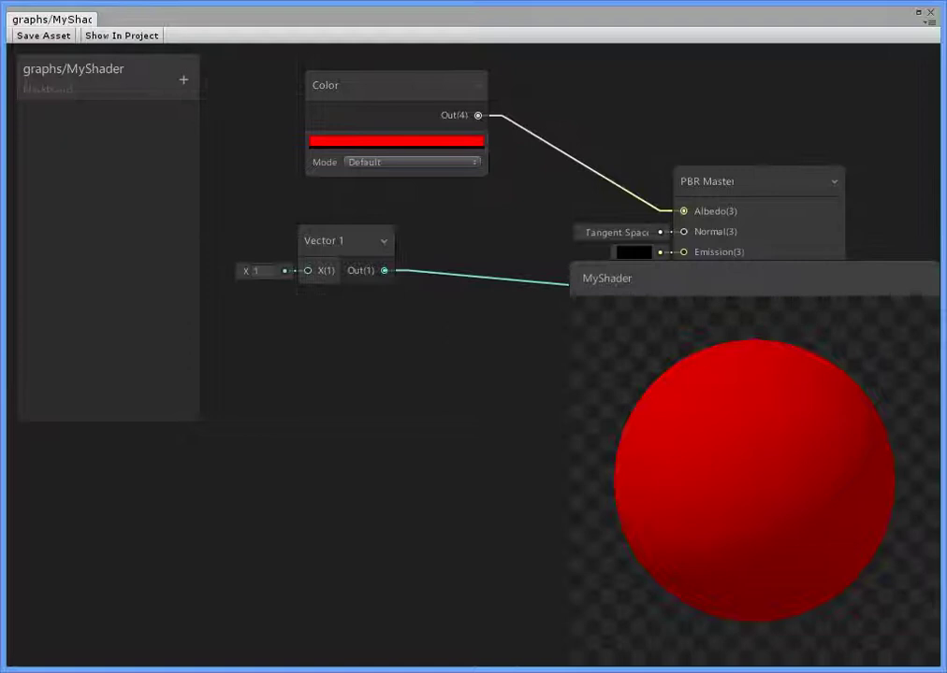
# Convert the smoothness Vector 1 node into an exposed Vector1 property.
pyautogui.moveTo(374, 131); pyautogui.dragTo(315, 131)
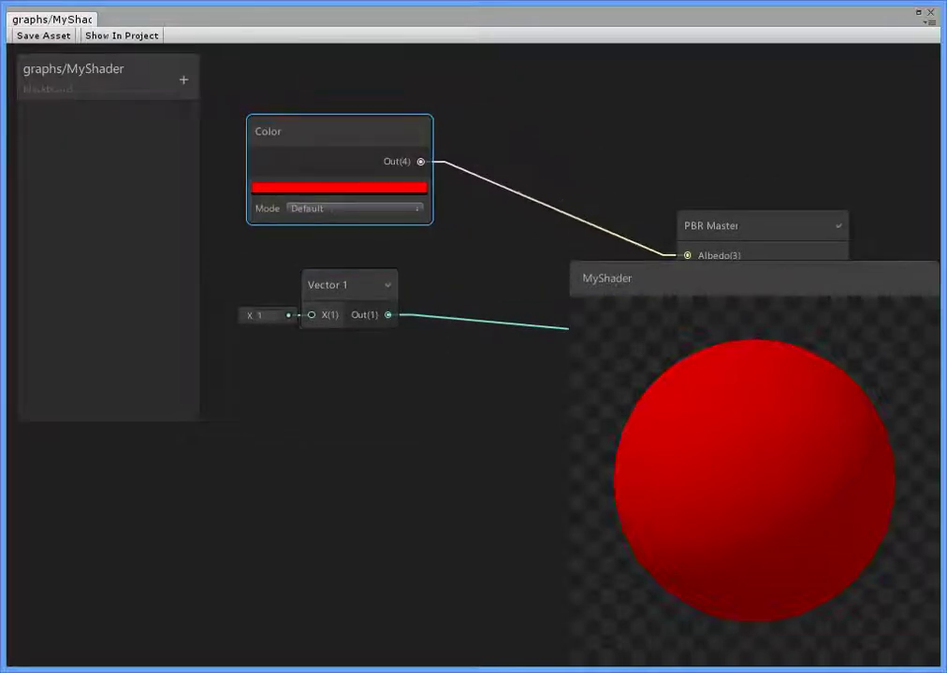
pyautogui.click(387, 285)
pyautogui.click(332, 285)
pyautogui.rightClick(334, 286)
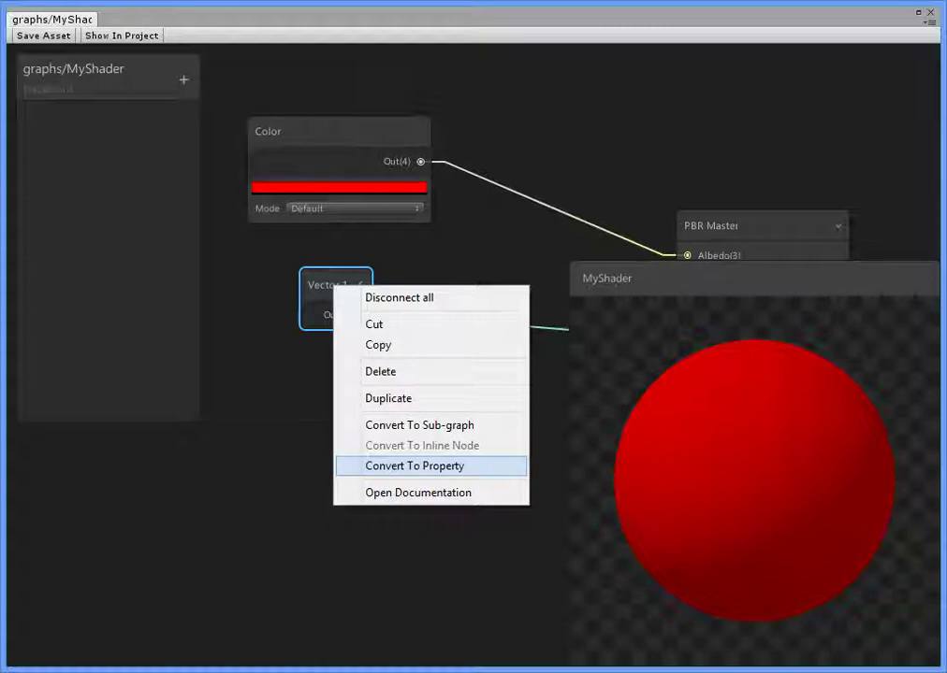
pyautogui.click(415, 466)
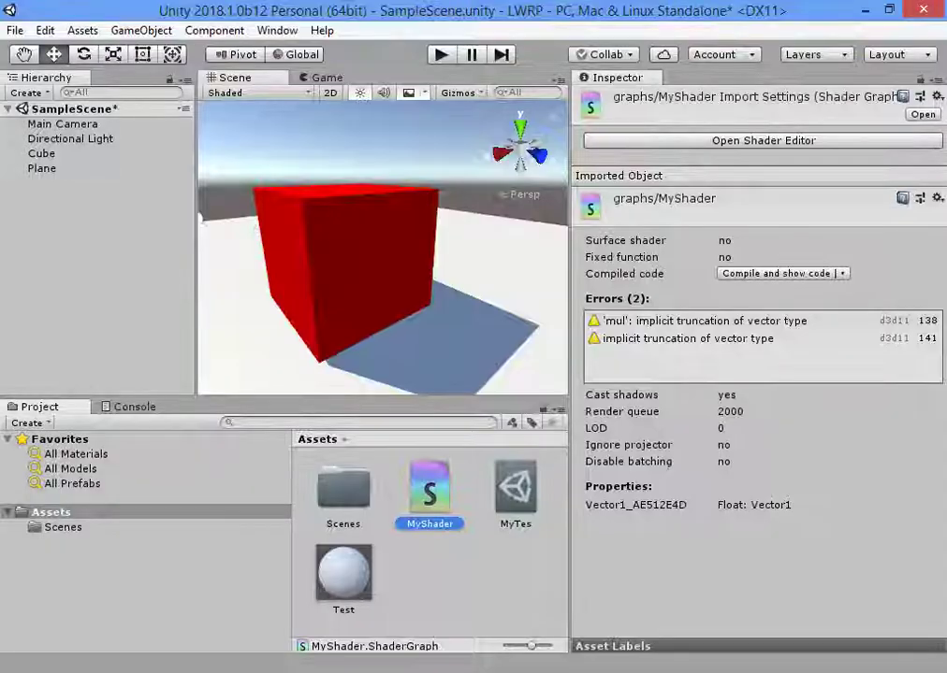
# Lower the cube's Test material Vector1 value to about -1.07.
pyautogui.scroll(-1, 758, 355)
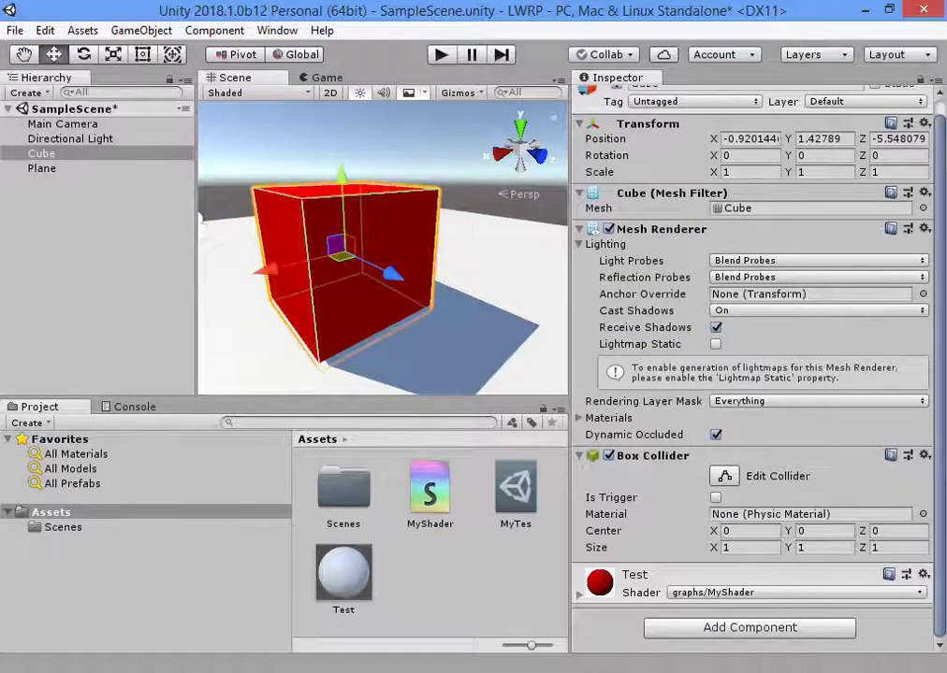
pyautogui.scroll(1, 758, 355)
pyautogui.click(582, 211)
pyautogui.click(579, 382)
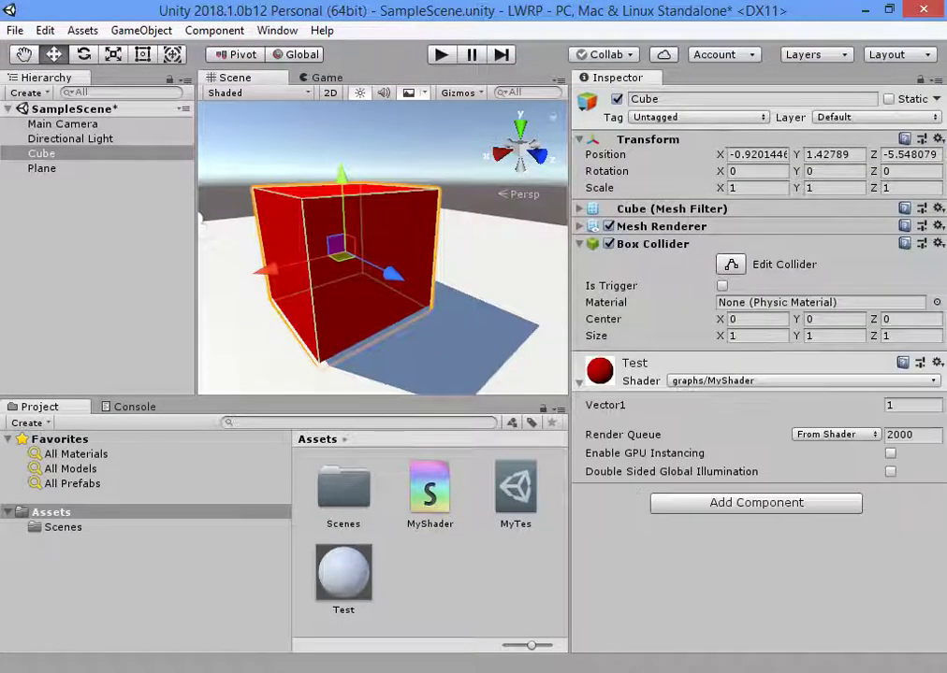
pyautogui.moveTo(605, 405); pyautogui.dragTo(548, 405)
pyautogui.moveTo(383, 281)
pyautogui.mouseDown(button='right')
pyautogui.moveTo(402, 243)
pyautogui.moveTo(374, 262)
pyautogui.moveTo(393, 234)
pyautogui.mouseUp(button='right')
pyautogui.press('f')
pyautogui.press('f')
# Add a Reflection Probe to the scene with its Type set to Realtime.
pyautogui.click(140, 30)
pyautogui.click(463, 299)
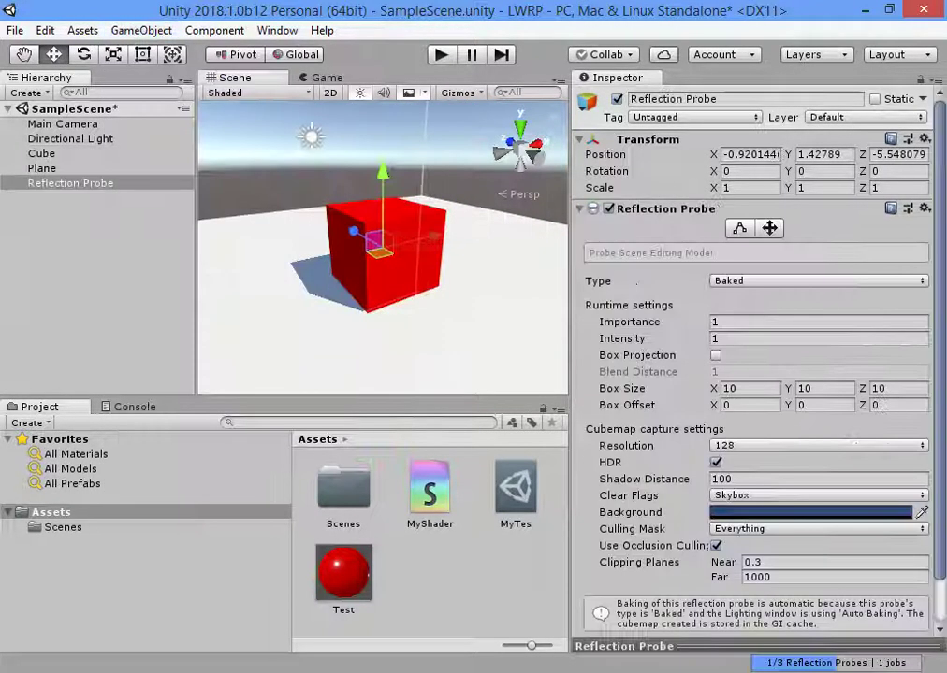
pyautogui.click(814, 280)
pyautogui.click(753, 342)
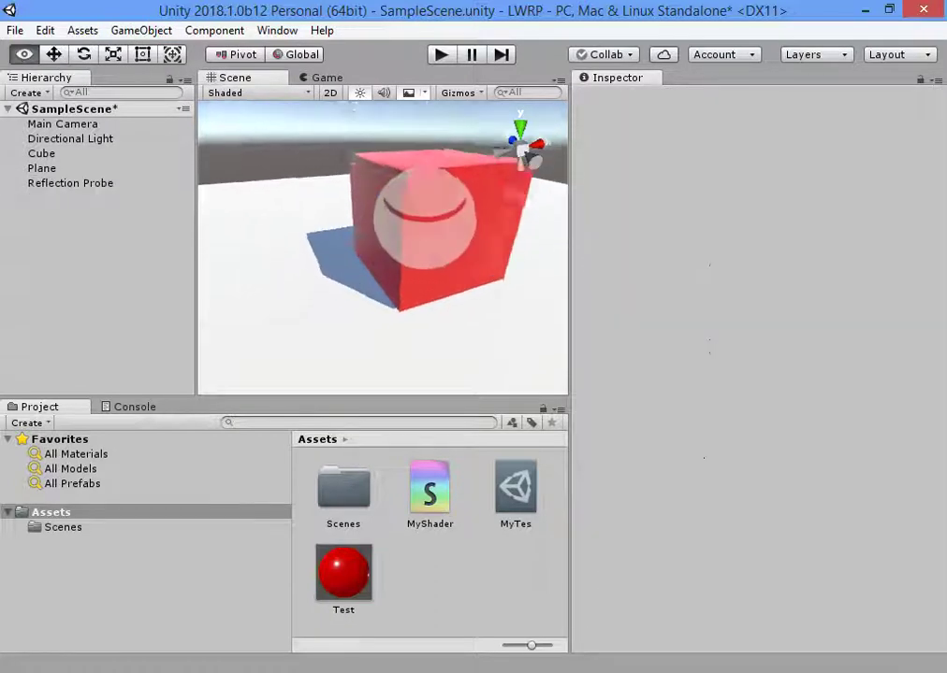
pyautogui.keyDown('alt'); pyautogui.moveTo(393, 243); pyautogui.dragTo(459, 229); pyautogui.keyUp('alt')
pyautogui.click(449, 280)
pyautogui.click(458, 93)
# Set the Test material's Vector1 value back to 1.
pyautogui.press('Escape')
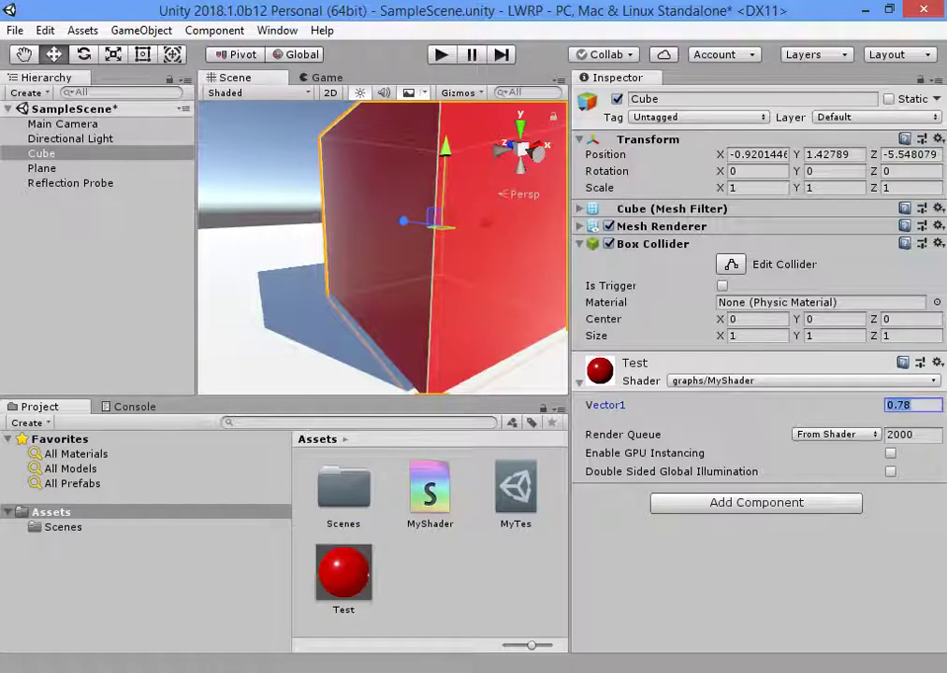
pyautogui.press('BackSpace')
pyautogui.write('1')
pyautogui.click(243, 140)
# Convert the red Color node into an exposed Color property.
pyautogui.moveTo(374, 243)
pyautogui.keyDown('alt'); pyautogui.mouseDown()
pyautogui.moveTo(309, 253)
pyautogui.moveTo(374, 243)
pyautogui.mouseUp(); pyautogui.keyUp('alt')
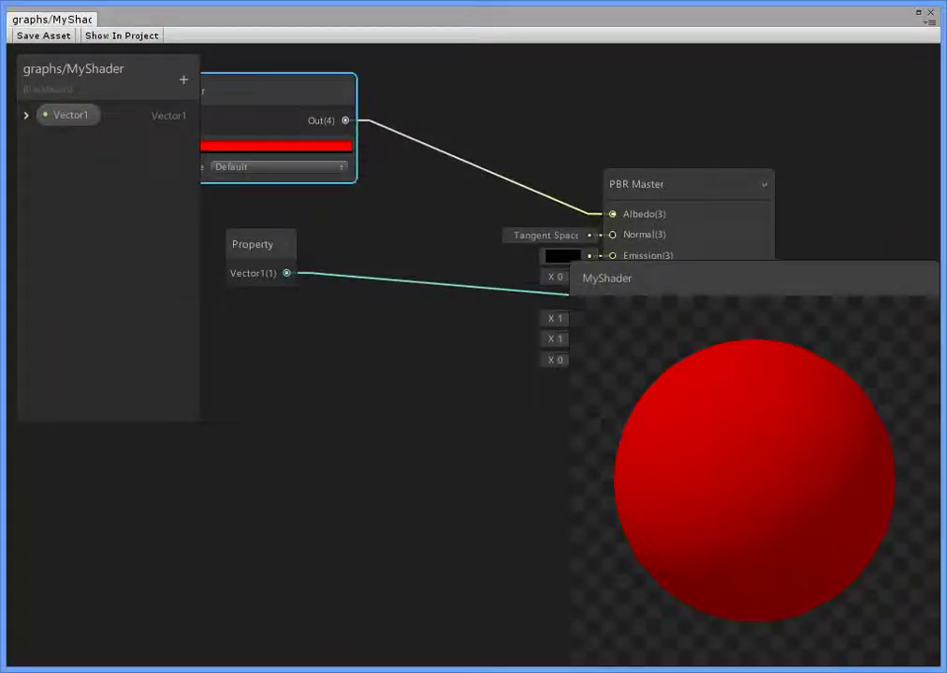
pyautogui.rightClick(270, 93)
pyautogui.click(352, 274)
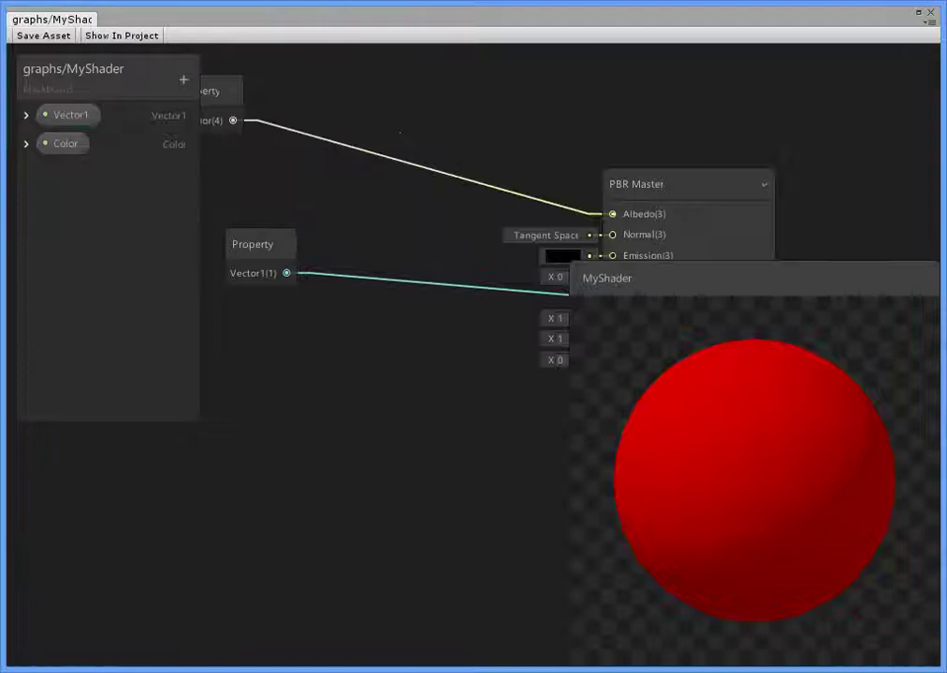
pyautogui.moveTo(421, 421); pyautogui.dragTo(588, 463, button='middle')
# Rename the Vector1 property to Smoothness and move it below Color in the blackboard.
pyautogui.doubleClick(71, 115)
pyautogui.write('Smoothness')
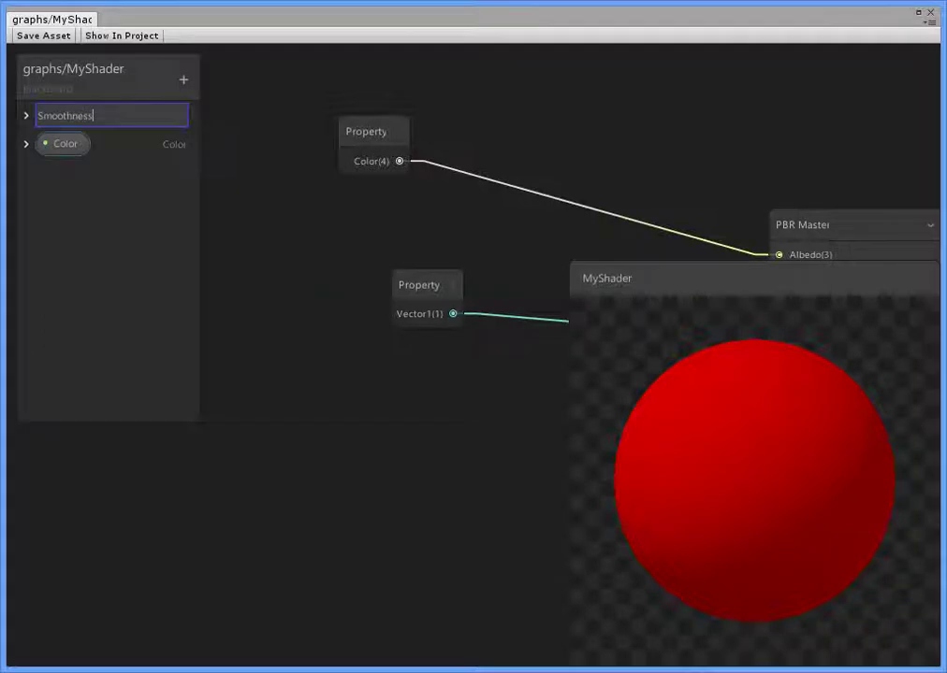
pyautogui.doubleClick(65, 143)
pyautogui.press('Return')
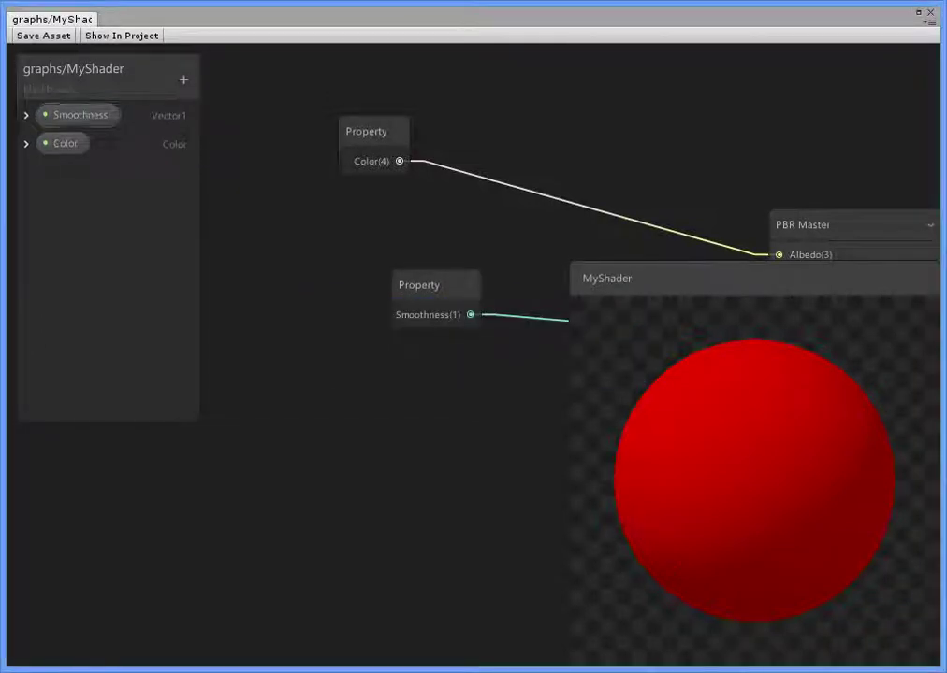
pyautogui.moveTo(77, 115); pyautogui.dragTo(77, 150)
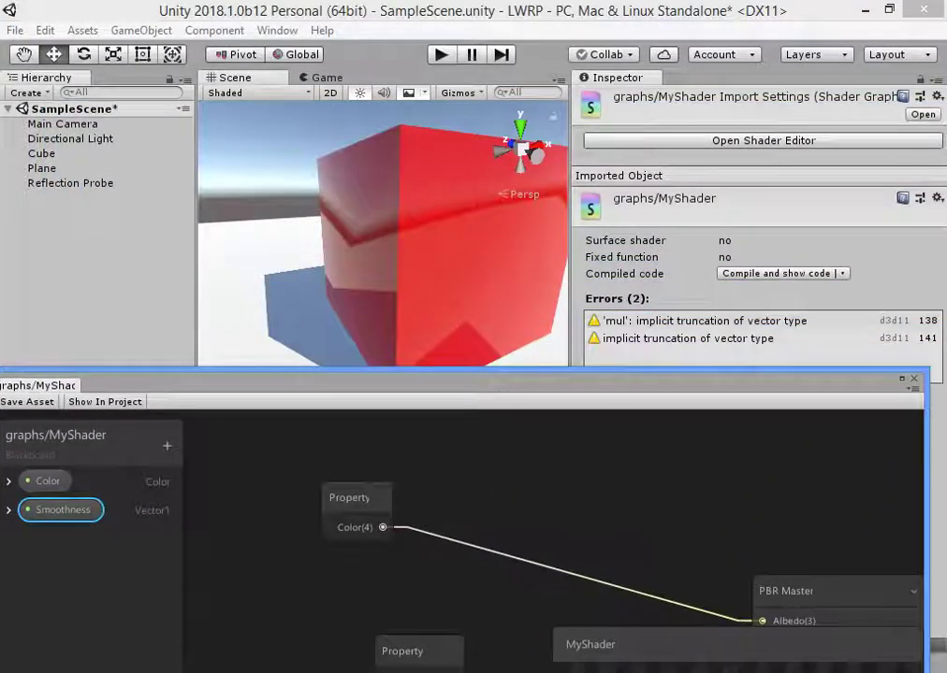
# Review the Test material's properties, keep Smoothness after Color, and enlarge the Shader Graph window.
pyautogui.moveTo(42, 386); pyautogui.dragTo(491, 561)
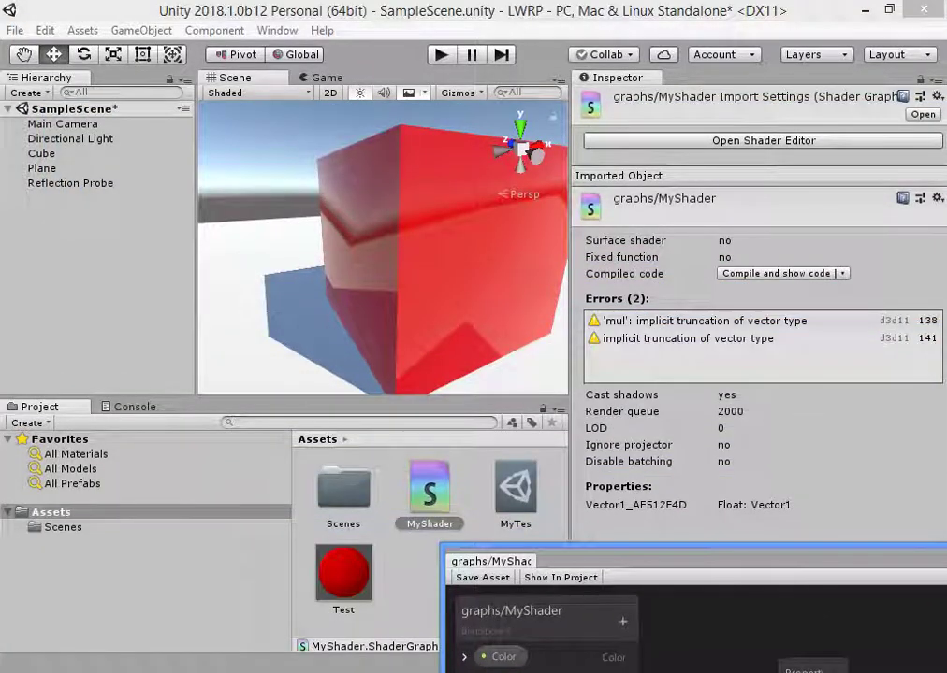
pyautogui.click(343, 573)
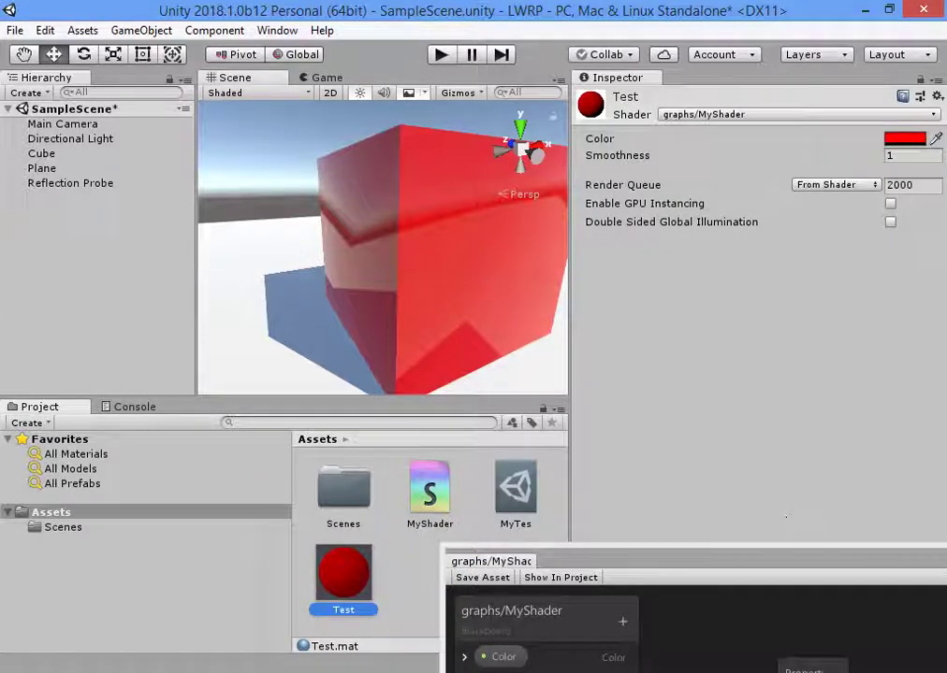
pyautogui.moveTo(487, 561); pyautogui.dragTo(344, 367)
pyautogui.moveTo(360, 464); pyautogui.dragTo(360, 492)
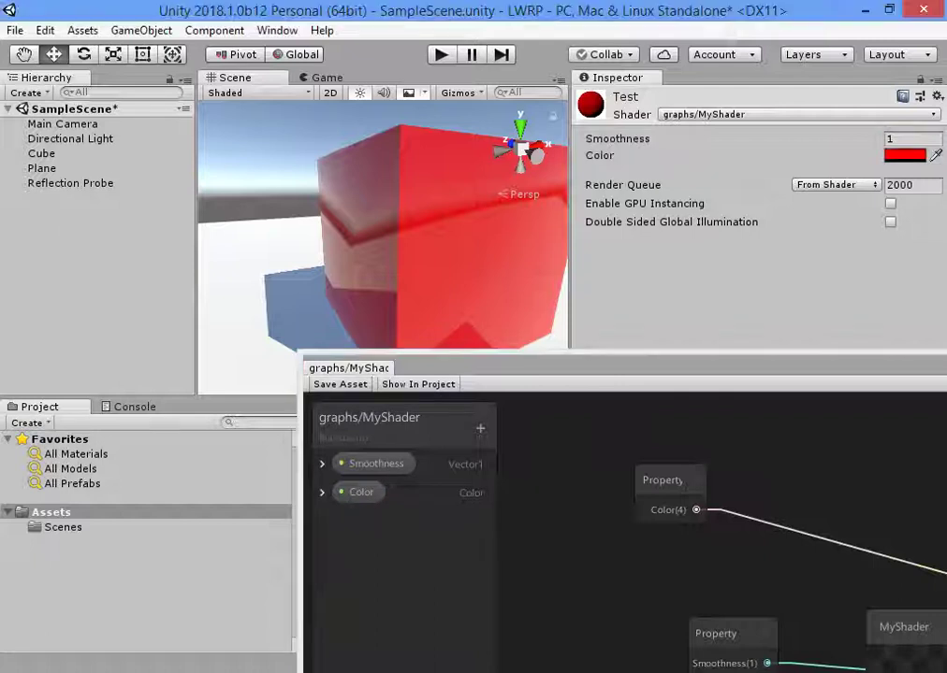
pyautogui.moveTo(374, 463); pyautogui.dragTo(374, 502)
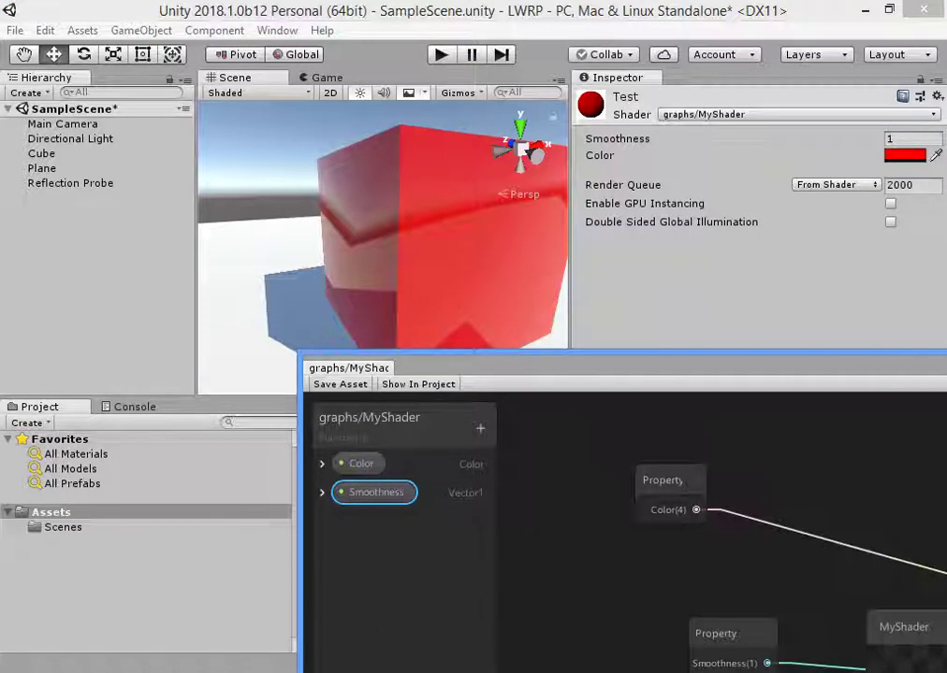
pyautogui.moveTo(348, 368)
pyautogui.mouseDown()
pyautogui.moveTo(127, 218)
pyautogui.moveTo(64, 149)
pyautogui.moveTo(119, 153)
pyautogui.moveTo(125, 111)
pyautogui.mouseUp()
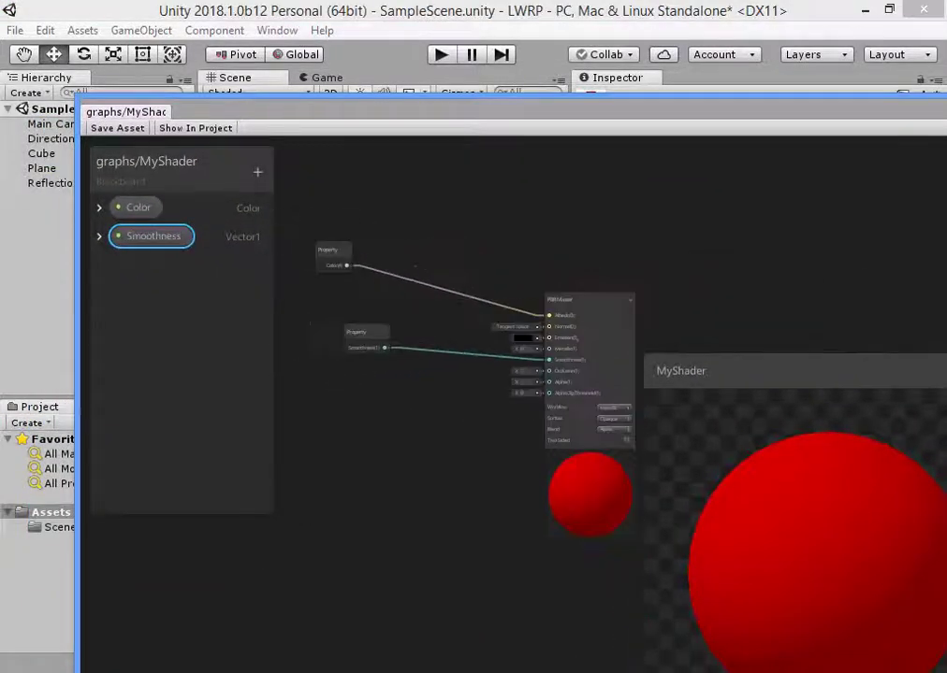
# Add a Sample Texture 2D node to the MyShader graph.
pyautogui.rightClick(394, 199)
pyautogui.click(439, 211)
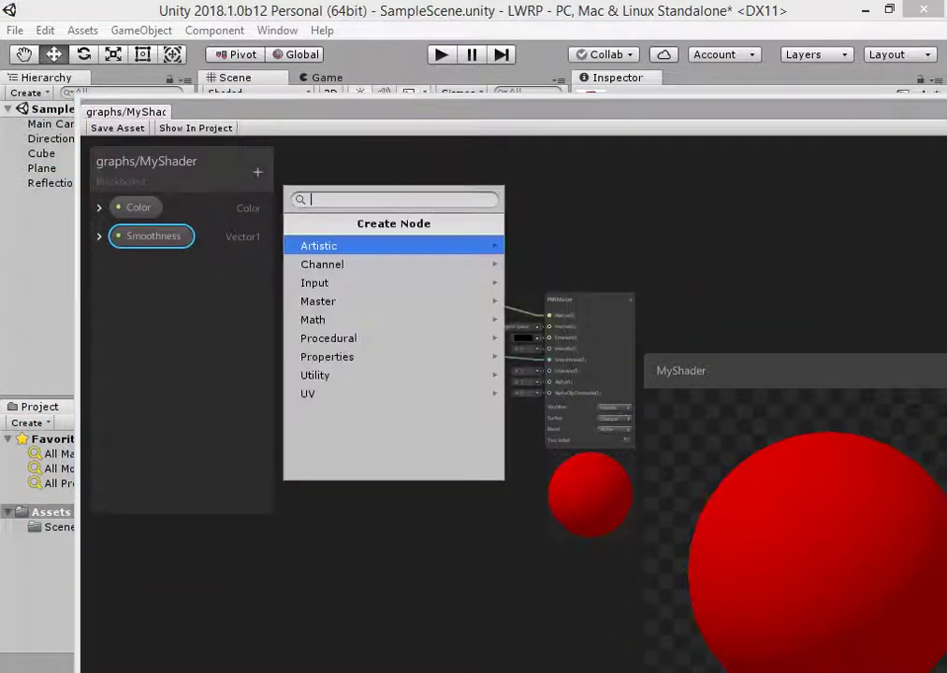
pyautogui.write('text')
pyautogui.press('Down')
pyautogui.press('Up')
pyautogui.press('Down')
pyautogui.press('Return')
# Move the texture node up-left and add a Multiply node beside it.
pyautogui.rightClick(621, 333)
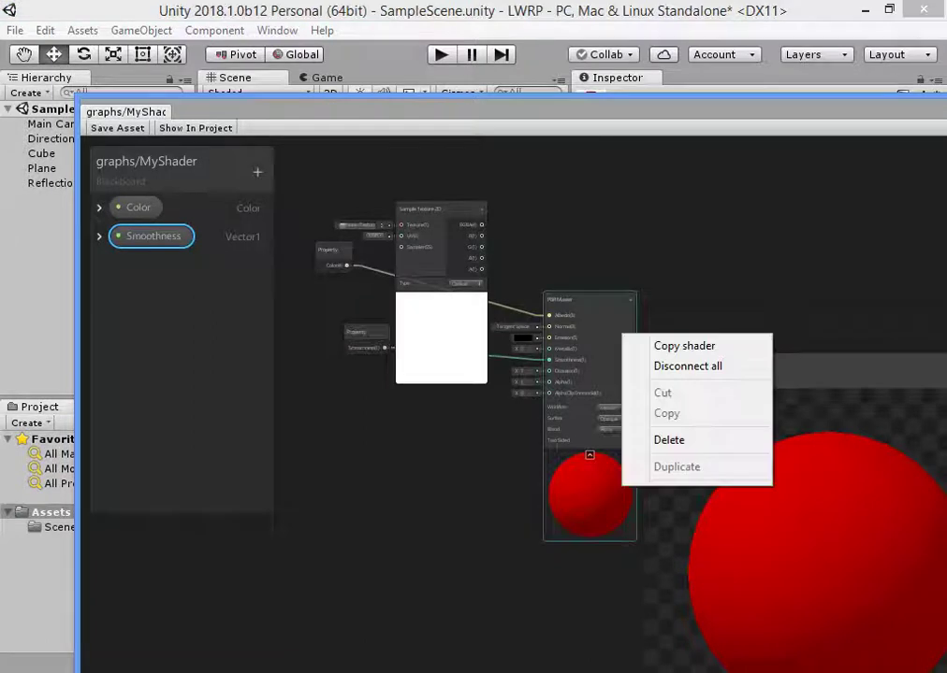
pyautogui.moveTo(514, 281); pyautogui.dragTo(619, 416, button='middle')
pyautogui.moveTo(552, 370); pyautogui.dragTo(454, 236)
pyautogui.moveTo(619, 383); pyautogui.dragTo(435, 249, button='middle')
pyautogui.rightClick(435, 248)
pyautogui.click(467, 258)
pyautogui.write('mult')
pyautogui.press('Return')
# Wire texture RGBA into Multiply A and Color into B, feeding the master Albedo.
pyautogui.moveTo(468, 281); pyautogui.dragTo(548, 354, button='middle')
pyautogui.moveTo(404, 192); pyautogui.dragTo(532, 351)
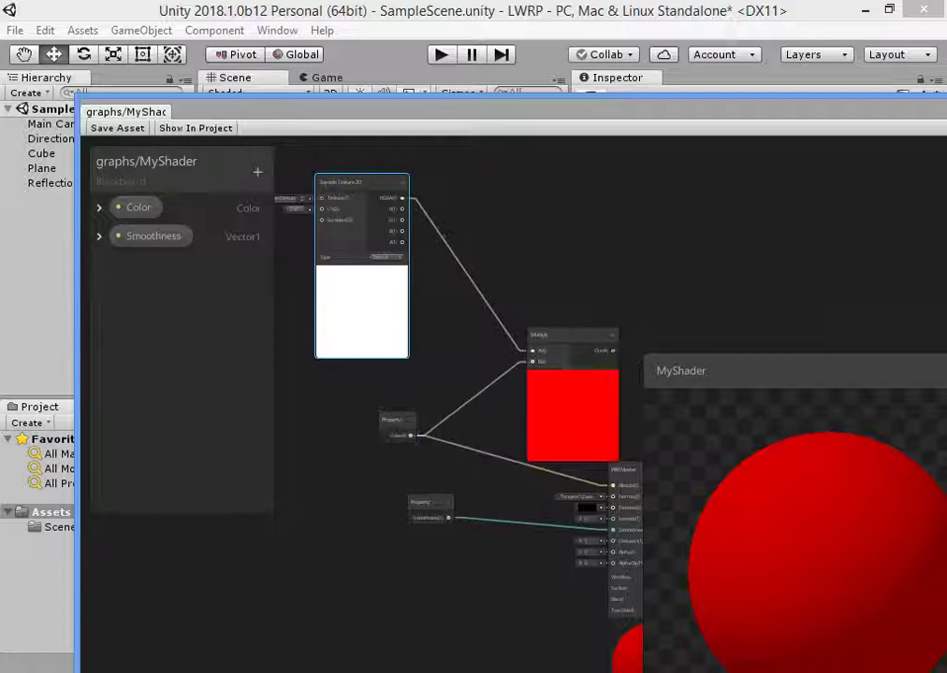
pyautogui.moveTo(573, 376); pyautogui.dragTo(469, 316, button='middle')
pyautogui.moveTo(542, 409); pyautogui.dragTo(622, 244)
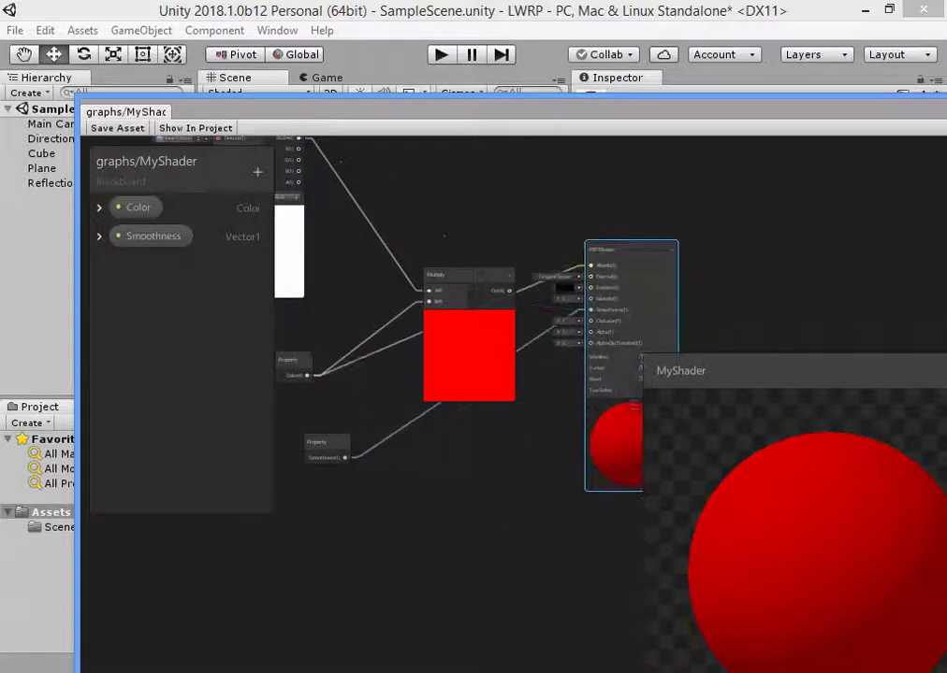
pyautogui.scroll(5, 543, 346)
pyautogui.moveTo(421, 327); pyautogui.dragTo(436, 402, button='middle')
pyautogui.moveTo(280, 281); pyautogui.dragTo(599, 369, button='middle')
pyautogui.moveTo(374, 327); pyautogui.dragTo(540, 427, button='middle')
pyautogui.moveTo(421, 328)
pyautogui.mouseDown(button='middle')
pyautogui.moveTo(496, 406)
pyautogui.moveTo(476, 392)
pyautogui.mouseUp(button='middle')
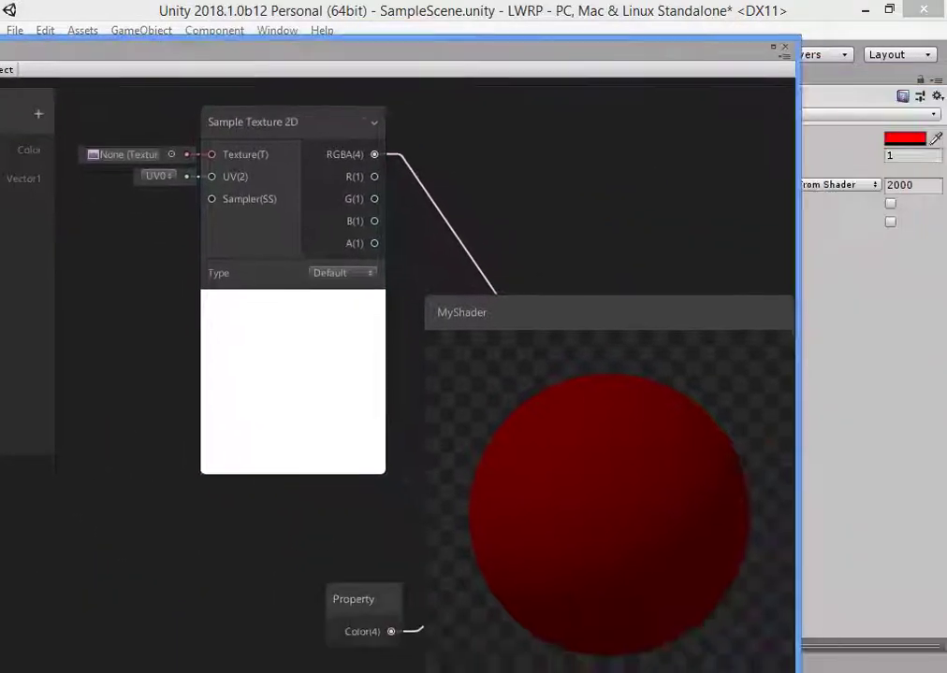
pyautogui.moveTo(468, 103)
pyautogui.mouseDown()
pyautogui.moveTo(249, 47)
pyautogui.moveTo(393, 38)
pyautogui.mouseUp()
pyautogui.moveTo(421, 327)
pyautogui.mouseDown(button='middle')
pyautogui.moveTo(535, 418)
pyautogui.moveTo(410, 363)
pyautogui.mouseUp(button='middle')
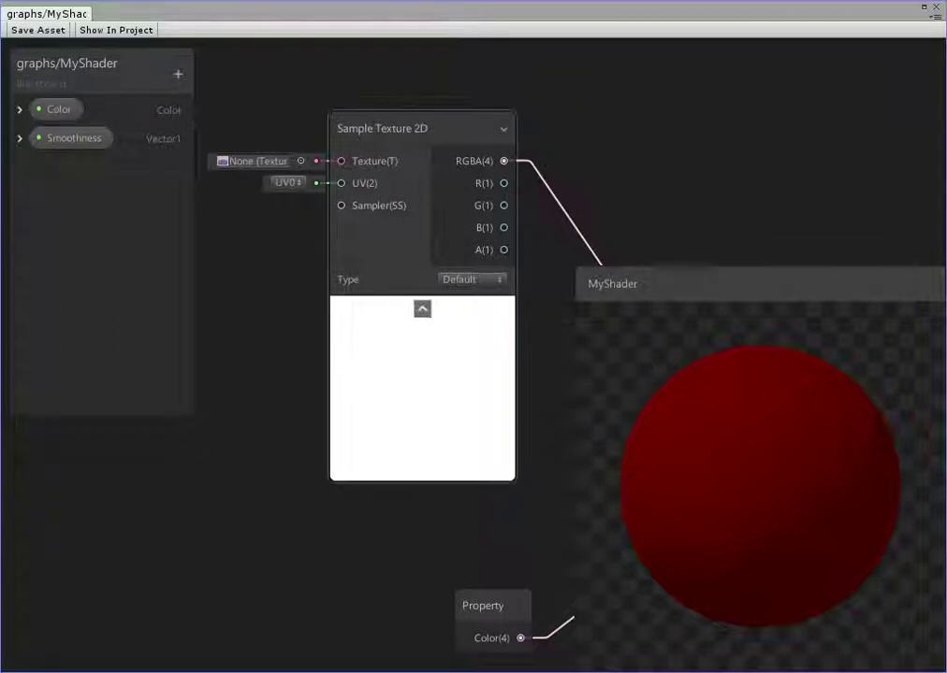
# Check the Sample Texture 2D node's options and add a texture node from a 'text' search.
pyautogui.rightClick(421, 121)
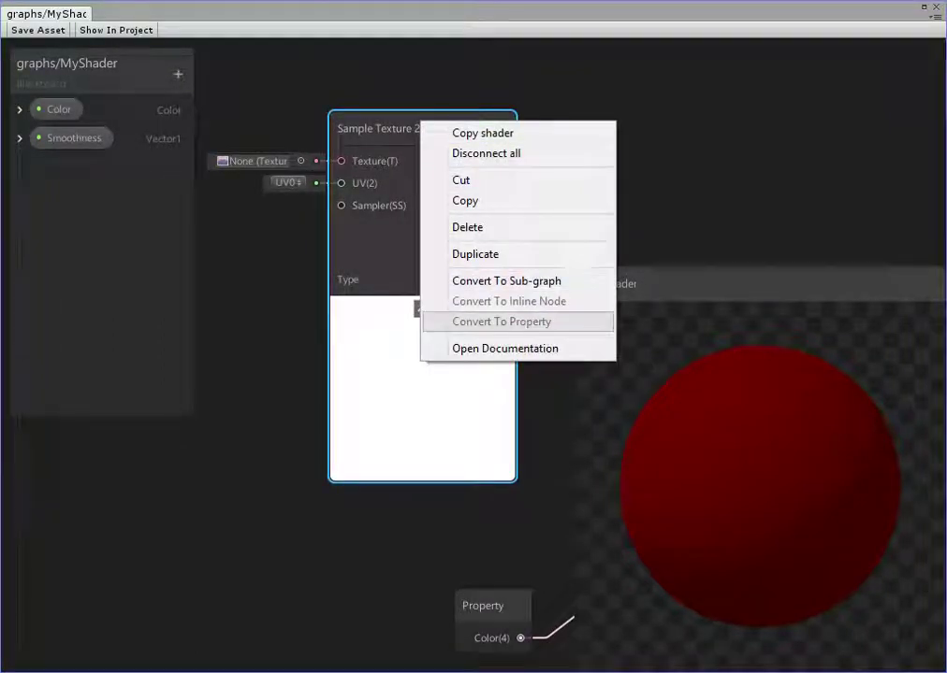
pyautogui.press('Escape')
pyautogui.rightClick(404, 123)
pyautogui.click(542, 375)
pyautogui.moveTo(280, 281); pyautogui.dragTo(574, 481, button='middle')
pyautogui.rightClick(324, 228)
pyautogui.click(408, 239)
pyautogui.write('text')
pyautogui.press('Down')
pyautogui.press('Return')
# Add a Texture 2D Asset node and wire it into the Sample Texture 2D texture input.
pyautogui.rightClick(342, 222)
pyautogui.click(403, 232)
pyautogui.write('tex')
pyautogui.press('Return')
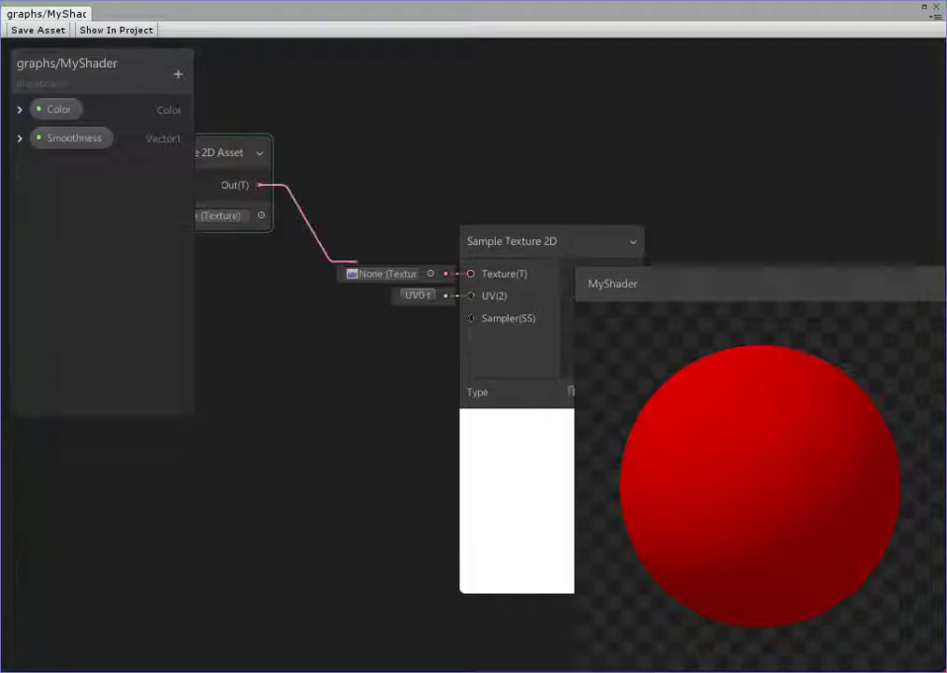
pyautogui.moveTo(356, 263); pyautogui.dragTo(471, 274)
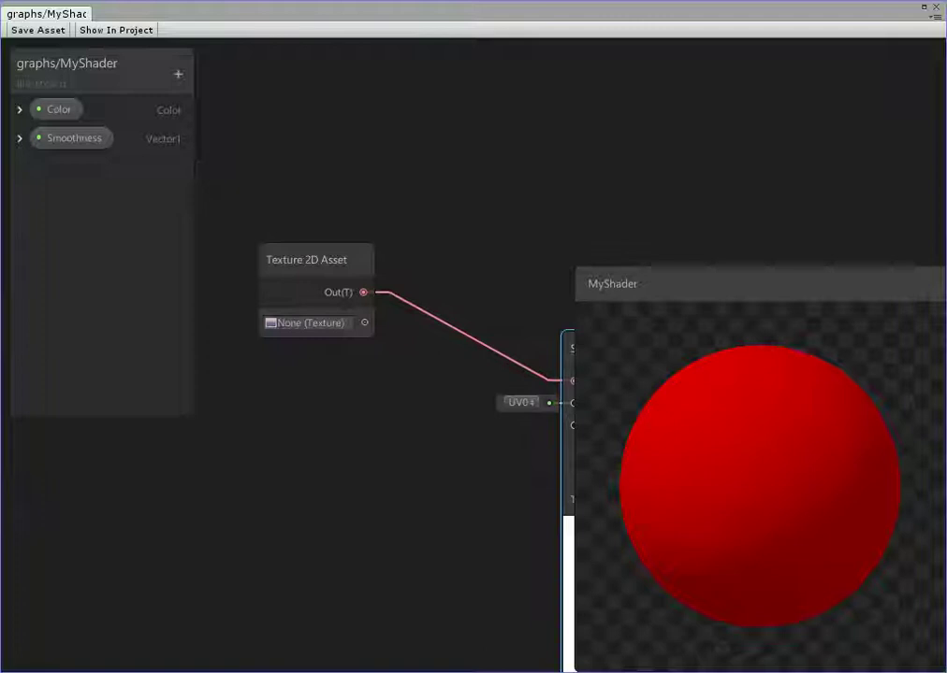
pyautogui.moveTo(308, 260); pyautogui.dragTo(355, 297)
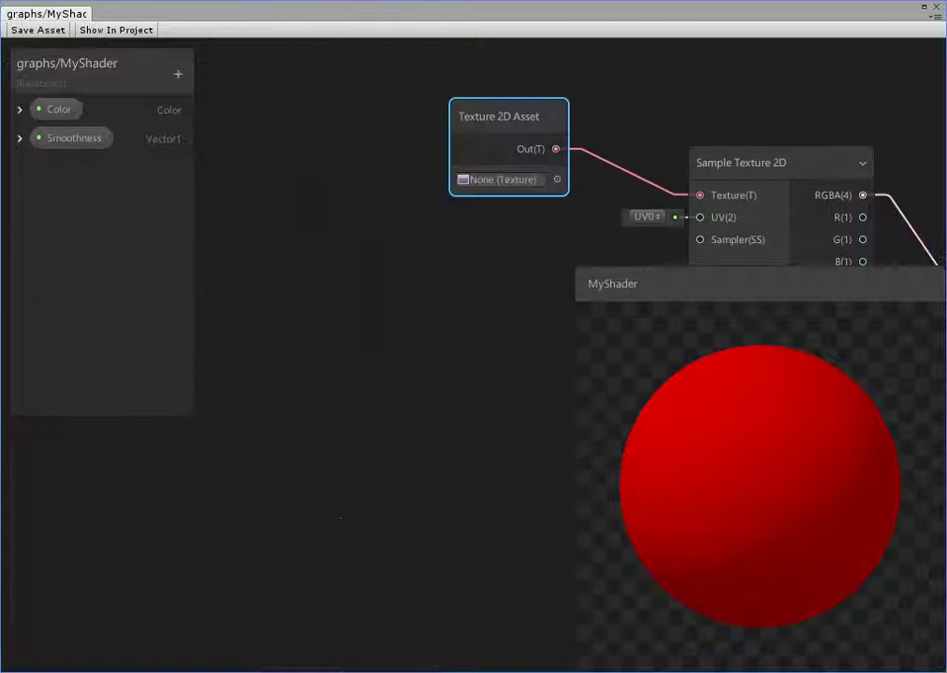
# Convert the Texture 2D Asset node to a property and rename it MainTex.
pyautogui.rightClick(477, 101)
pyautogui.click(555, 281)
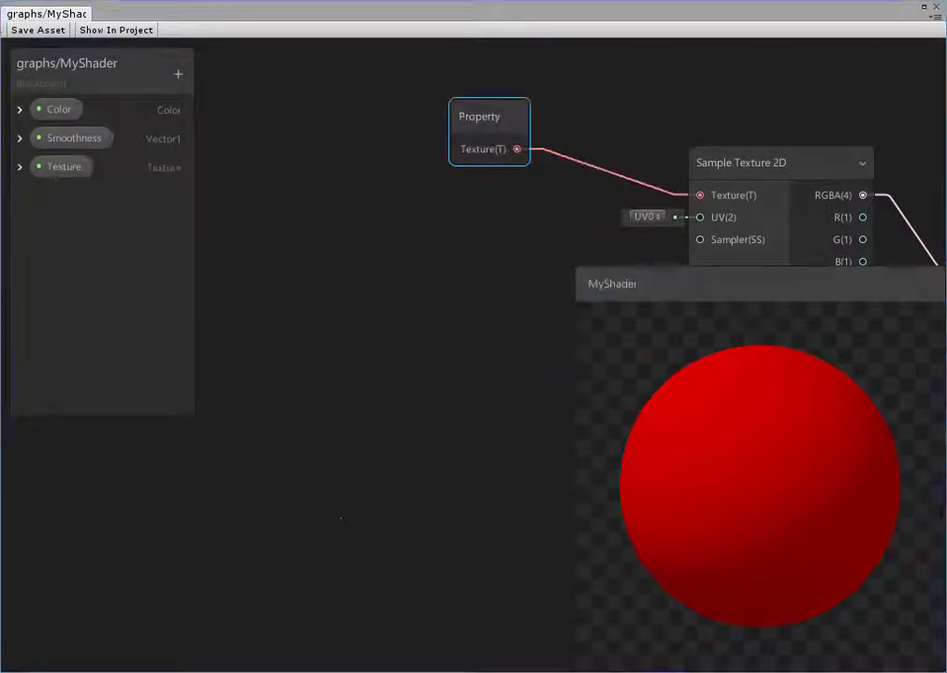
pyautogui.click(61, 166)
pyautogui.doubleClick(62, 167)
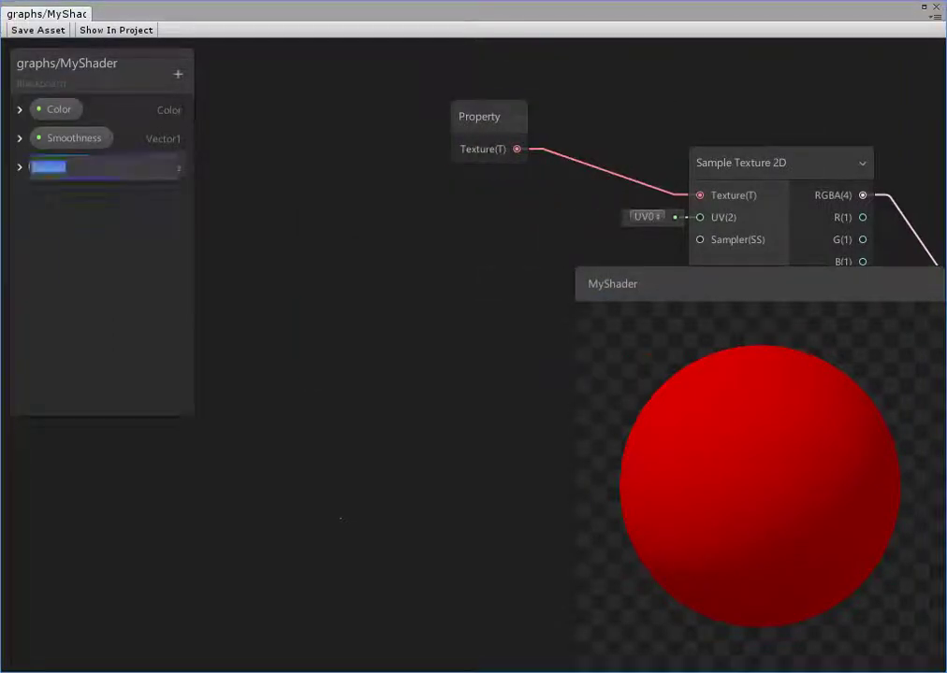
pyautogui.write('MainTex')
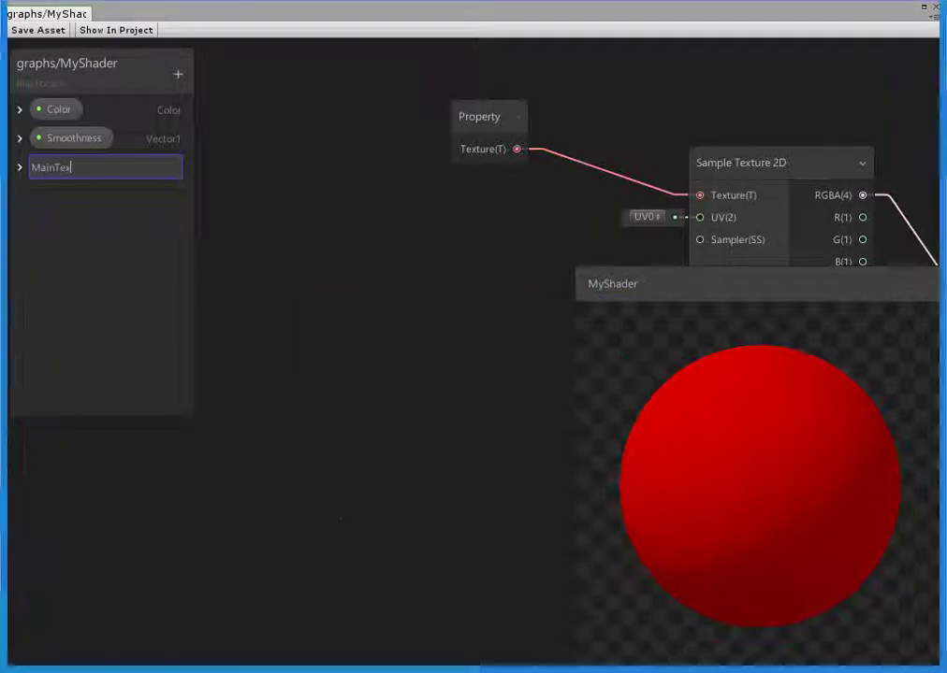
pyautogui.press('Return')
pyautogui.moveTo(375, 468); pyautogui.dragTo(194, 482, button='middle')
pyautogui.moveTo(212, 88); pyautogui.dragTo(280, 143)
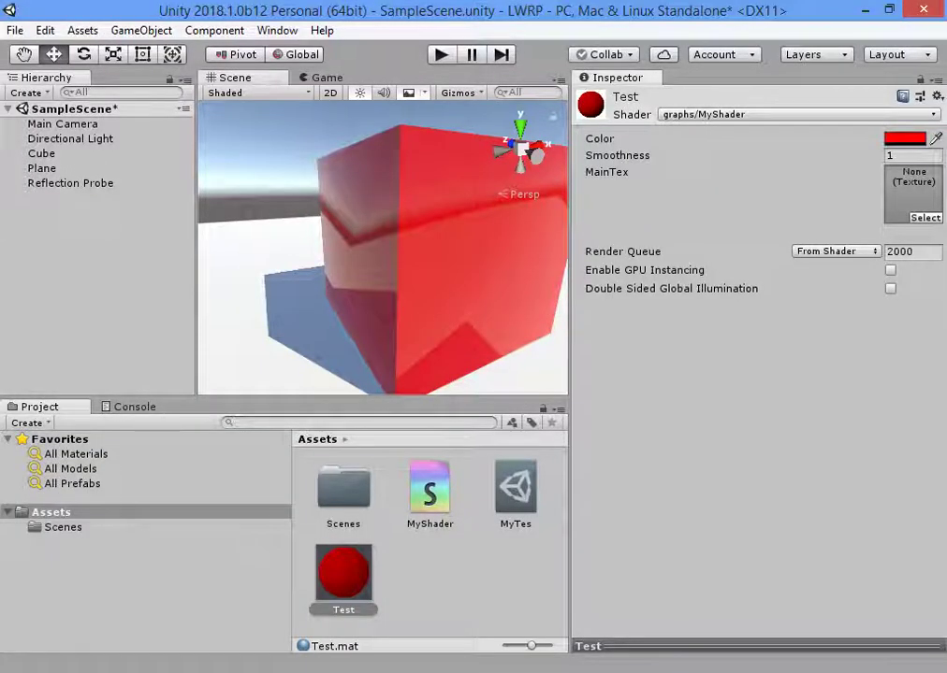
# Keep the Test material colour white and return Smoothness to 1 after trying other values.
pyautogui.press('Down')
pyautogui.press('Up')
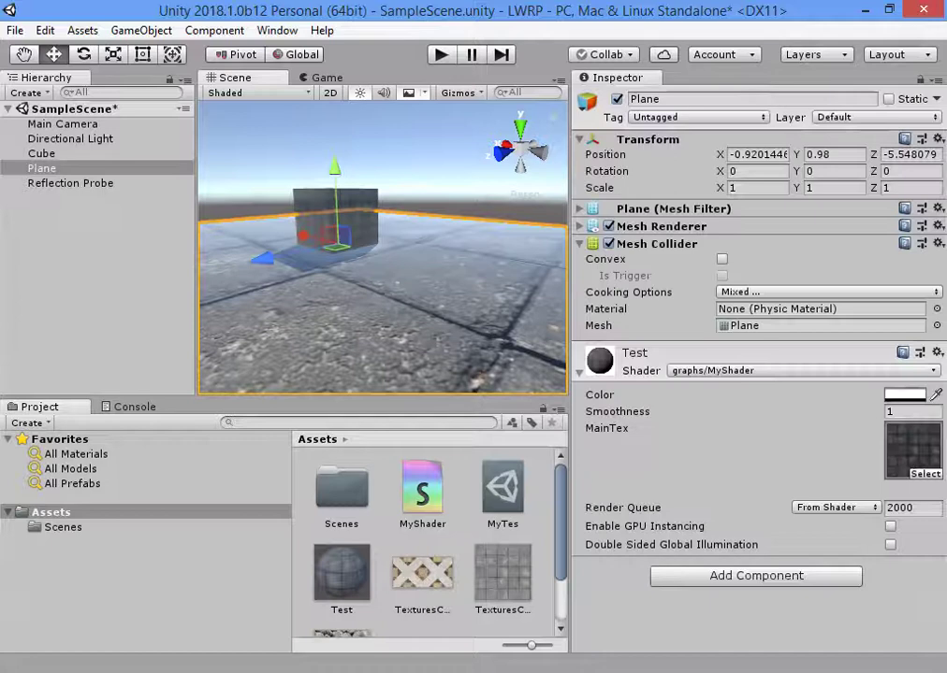
pyautogui.click(904, 394)
pyautogui.press('Escape')
pyautogui.click(903, 394)
pyautogui.press('Escape')
pyautogui.moveTo(618, 412)
pyautogui.mouseDown()
pyautogui.moveTo(590, 411)
pyautogui.moveTo(655, 411)
pyautogui.mouseUp()
pyautogui.moveTo(374, 281)
pyautogui.keyDown('alt'); pyautogui.mouseDown()
pyautogui.moveTo(402, 261)
pyautogui.moveTo(431, 281)
pyautogui.moveTo(392, 300)
pyautogui.moveTo(439, 267)
pyautogui.mouseUp(); pyautogui.keyUp('alt')
# Open the paving-stone texture from Photo Viewer in Adobe Photoshop CC 2017.
pyautogui.click(503, 575)
pyautogui.click(374, 309)
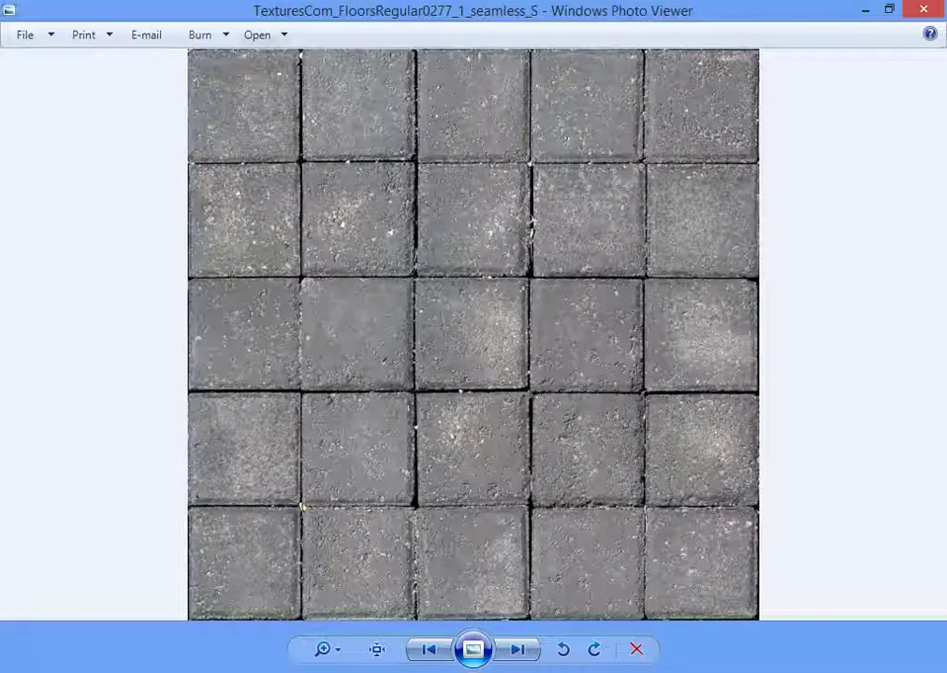
pyautogui.click(258, 35)
pyautogui.click(328, 97)
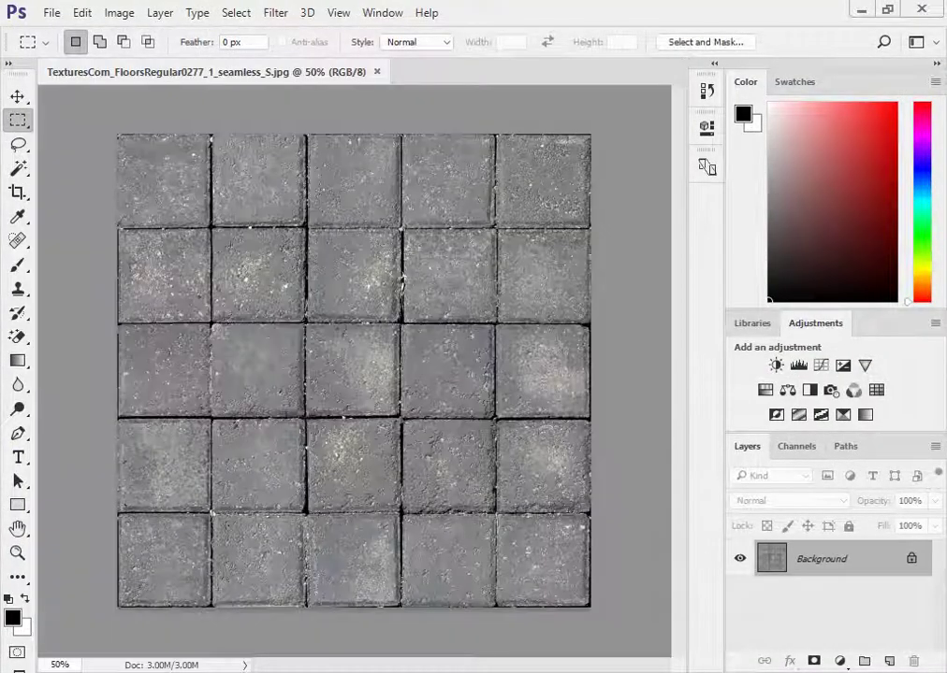
# Save the paving-stone texture as a Targa file.
pyautogui.hotkey('ctrl', 'shift', 's')
pyautogui.click(341, 371)
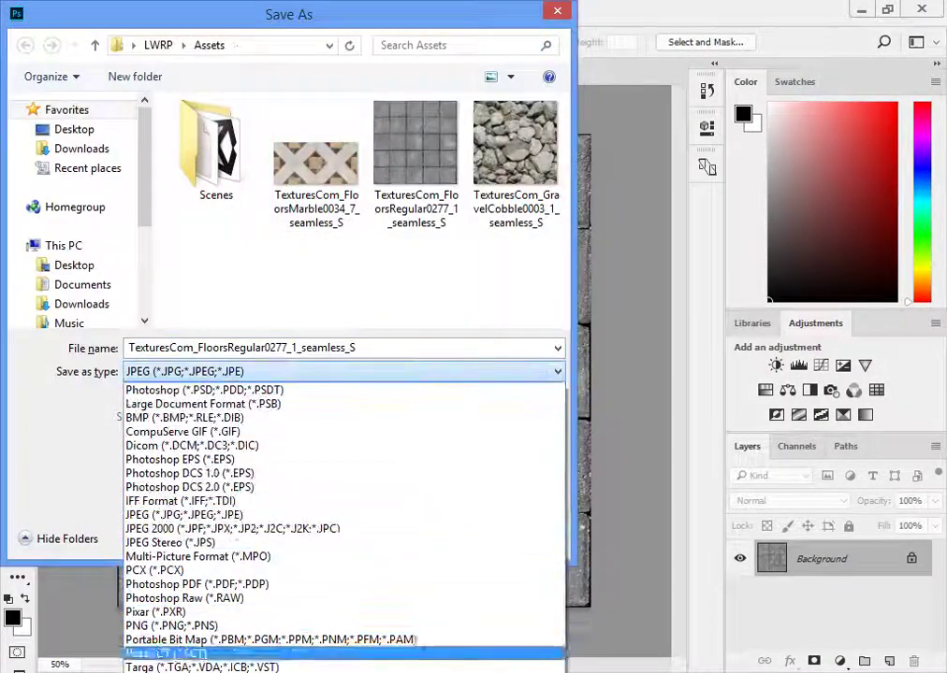
pyautogui.click(201, 667)
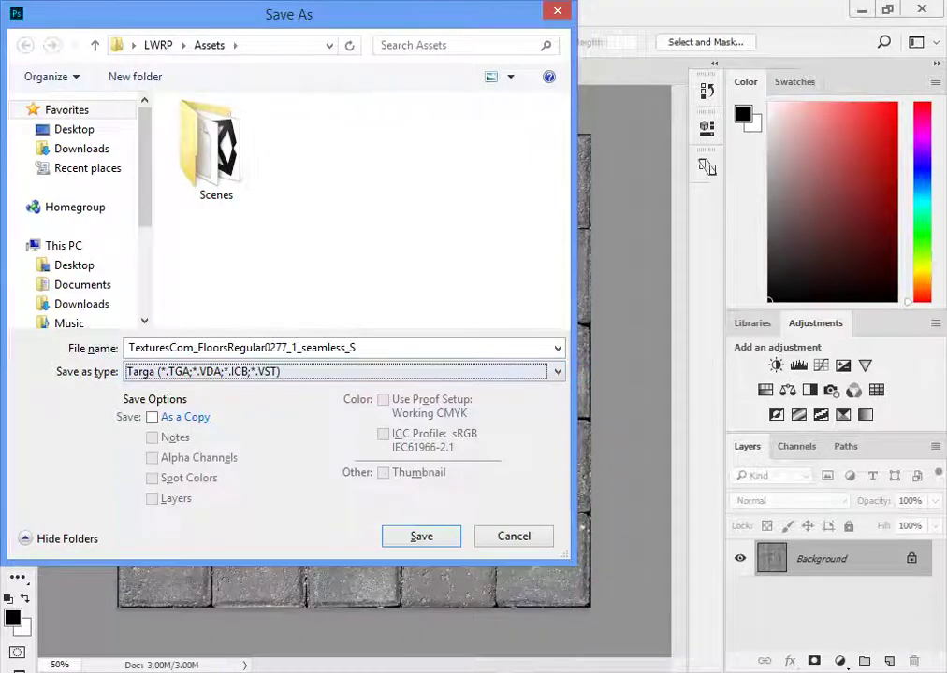
pyautogui.press('Return')
pyautogui.press('Return')
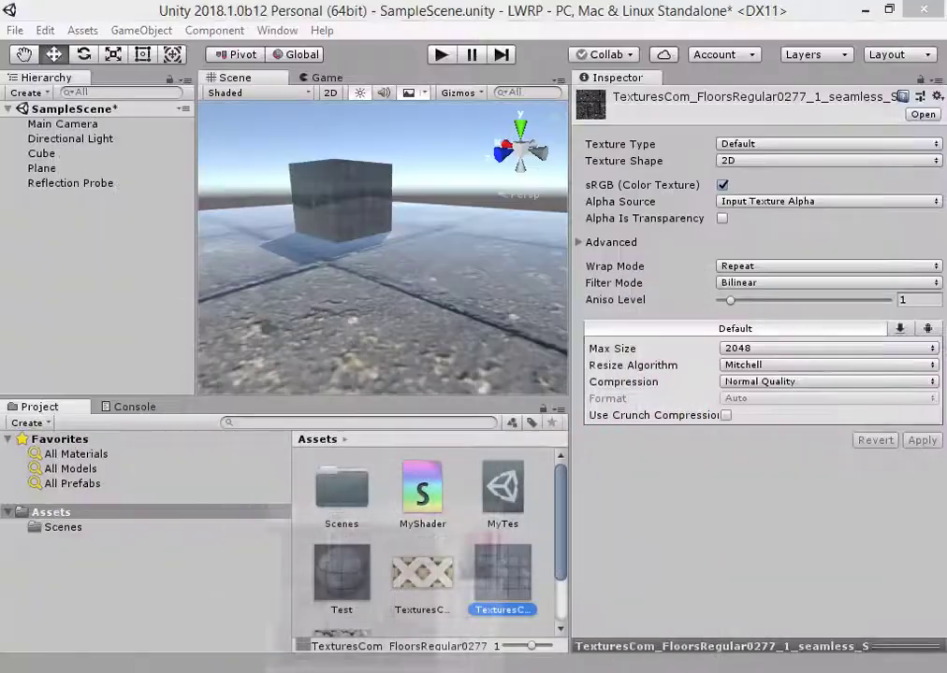
pyautogui.hotkey('alt', 'Tab')
# Put the stone texture into the MainTex slot in Unity.
pyautogui.press('Delete')
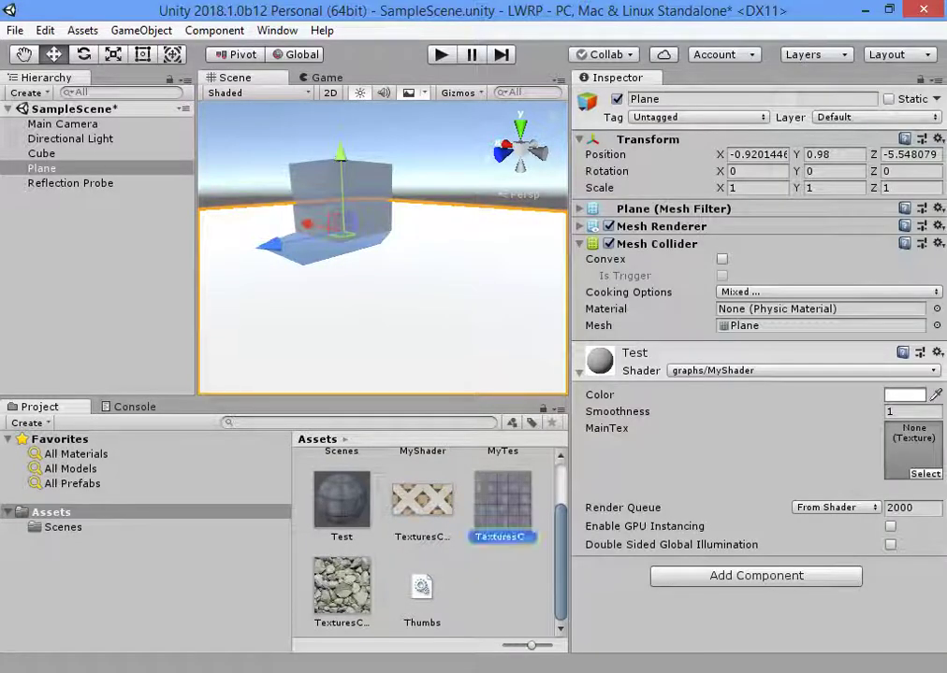
pyautogui.moveTo(503, 501); pyautogui.dragTo(913, 449)
pyautogui.hotkey('alt', 'Tab')
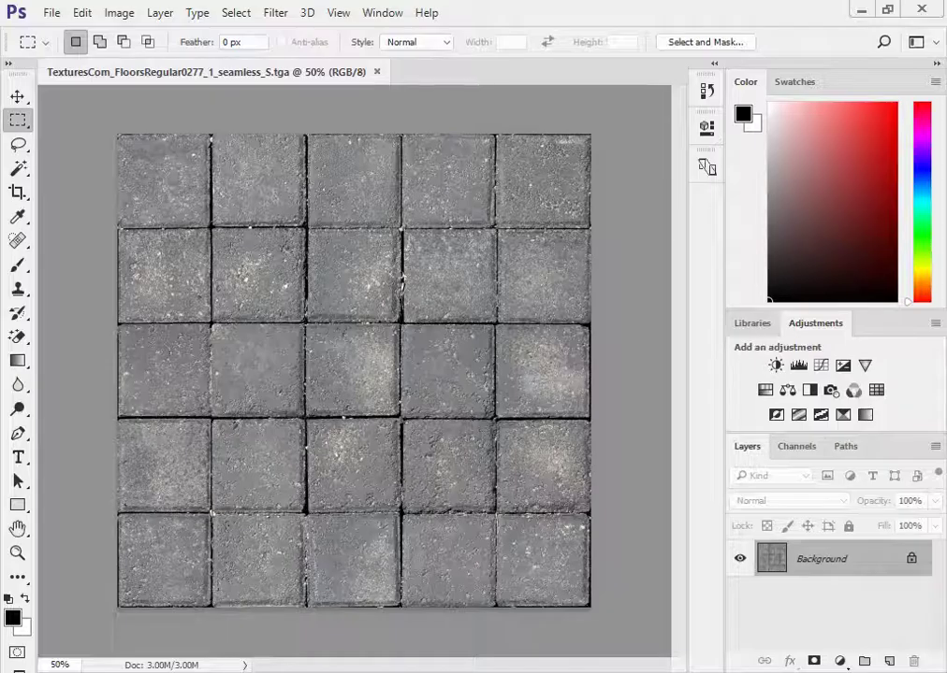
# Select the green channel image and paste it into the new Alpha 1 channel.
pyautogui.hotkey('ctrl', '4')
pyautogui.hotkey('ctrl', 'a')
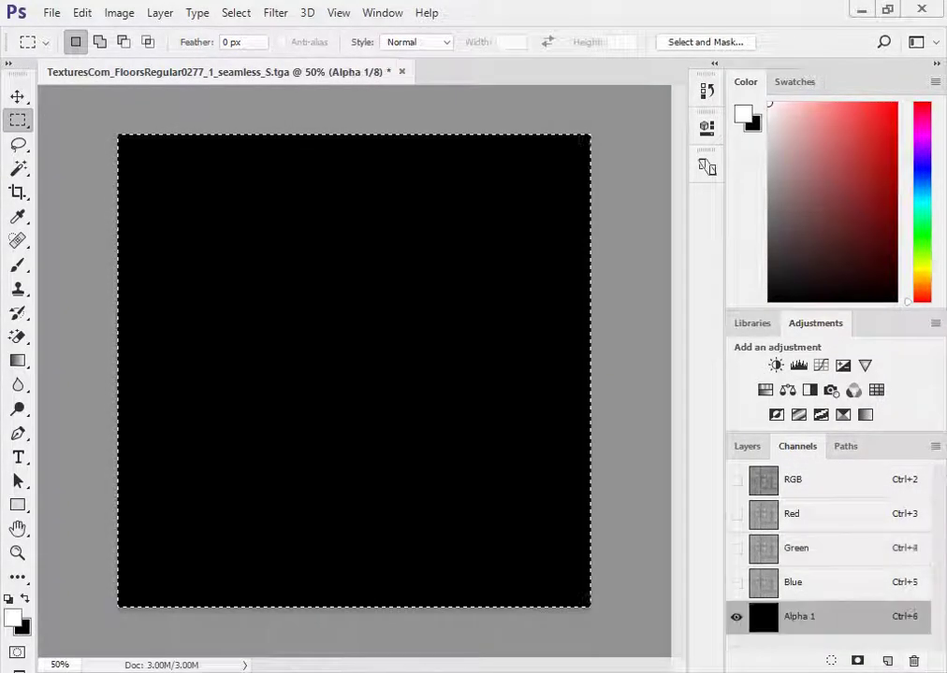
pyautogui.hotkey('ctrl', 'v')
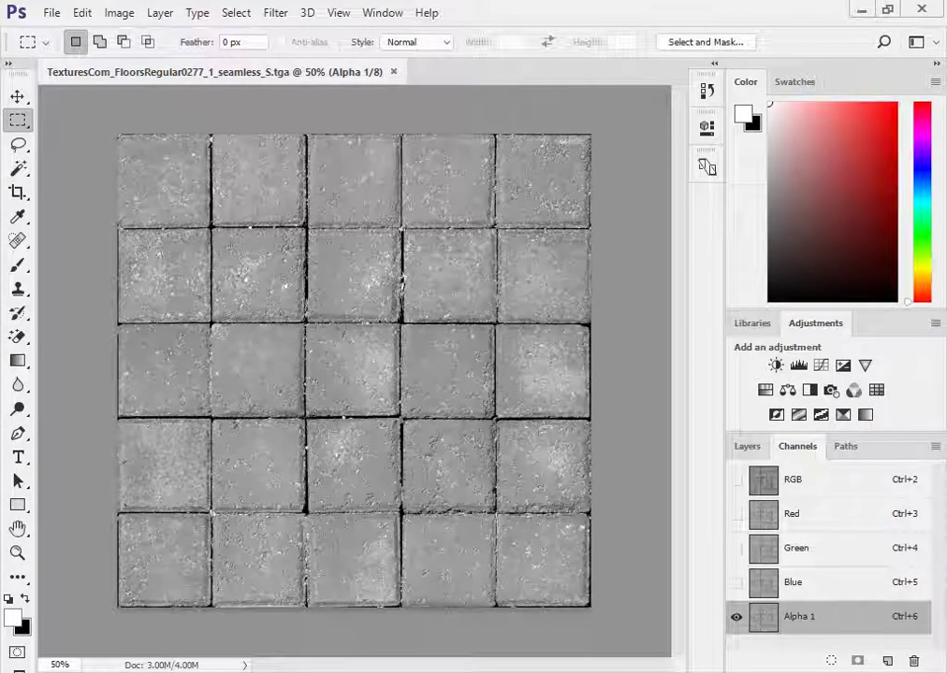
# Open MyShader and frame the Sample Texture 2D and Multiply nodes.
pyautogui.hotkey('alt', 'Tab')
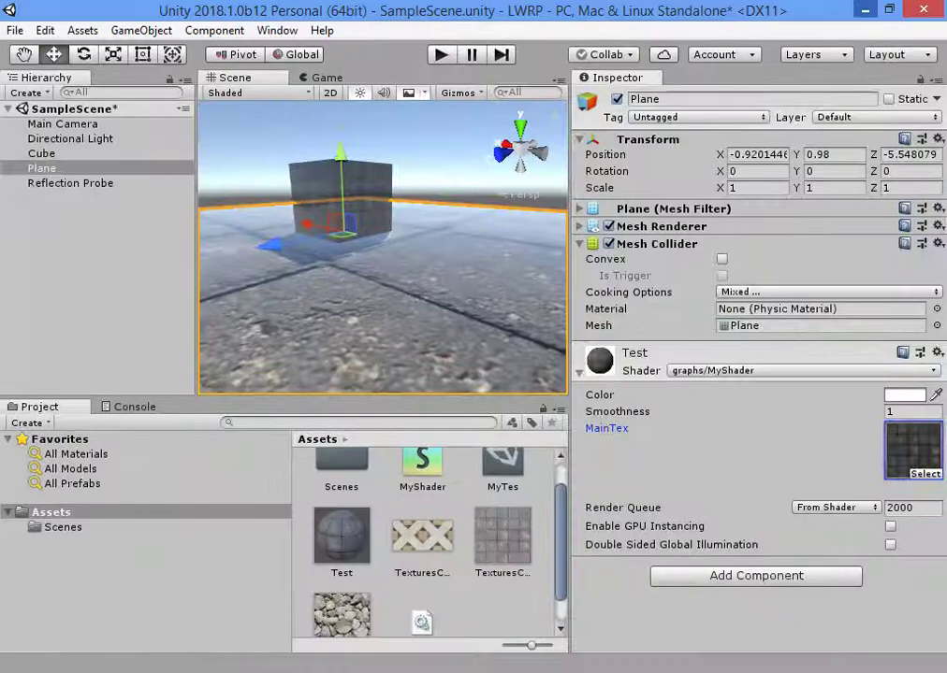
pyautogui.click(421, 463)
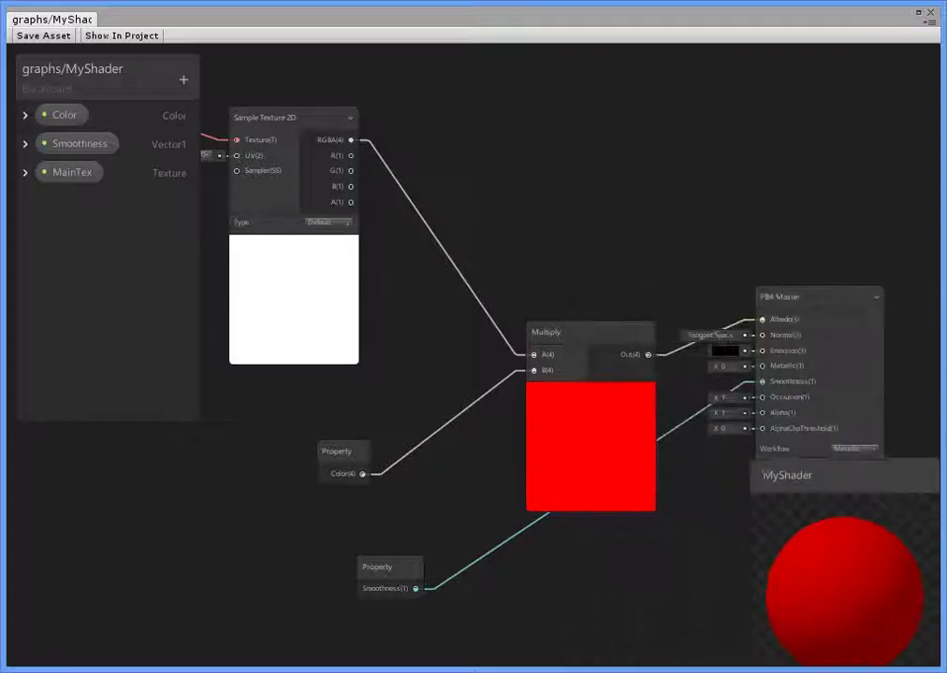
pyautogui.moveTo(590, 396); pyautogui.dragTo(555, 322, button='middle')
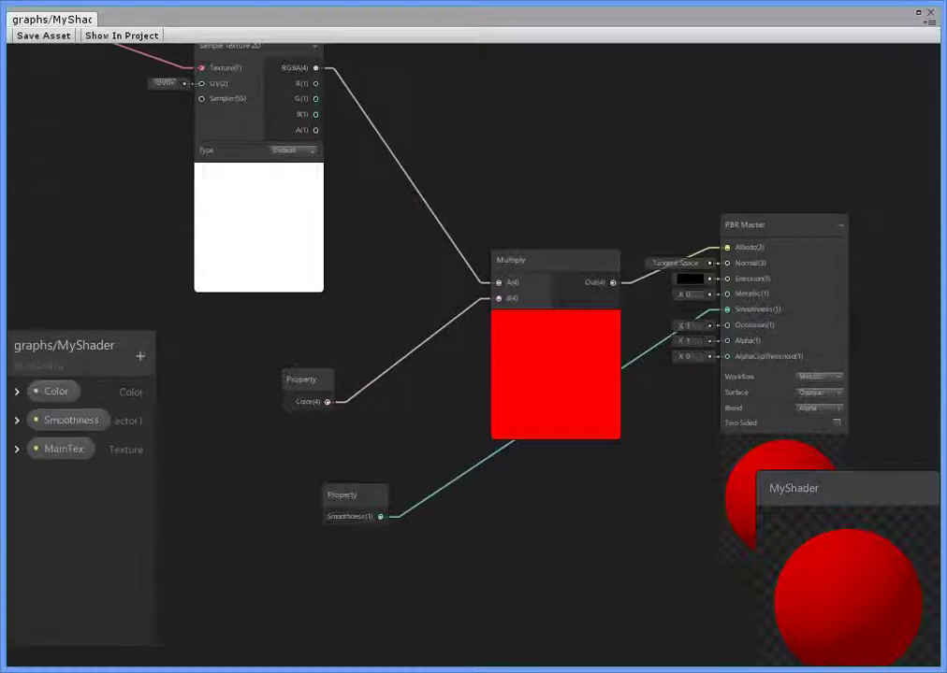
pyautogui.moveTo(468, 327); pyautogui.dragTo(589, 458, button='middle')
pyautogui.scroll(3, 481, 242)
pyautogui.moveTo(482, 241)
pyautogui.mouseDown(button='middle')
pyautogui.moveTo(640, 252)
pyautogui.moveTo(623, 249)
pyautogui.mouseUp(button='middle')
pyautogui.moveTo(714, 263)
pyautogui.mouseDown(button='middle')
pyautogui.moveTo(630, 243)
pyautogui.moveTo(561, 192)
pyautogui.mouseUp(button='middle')
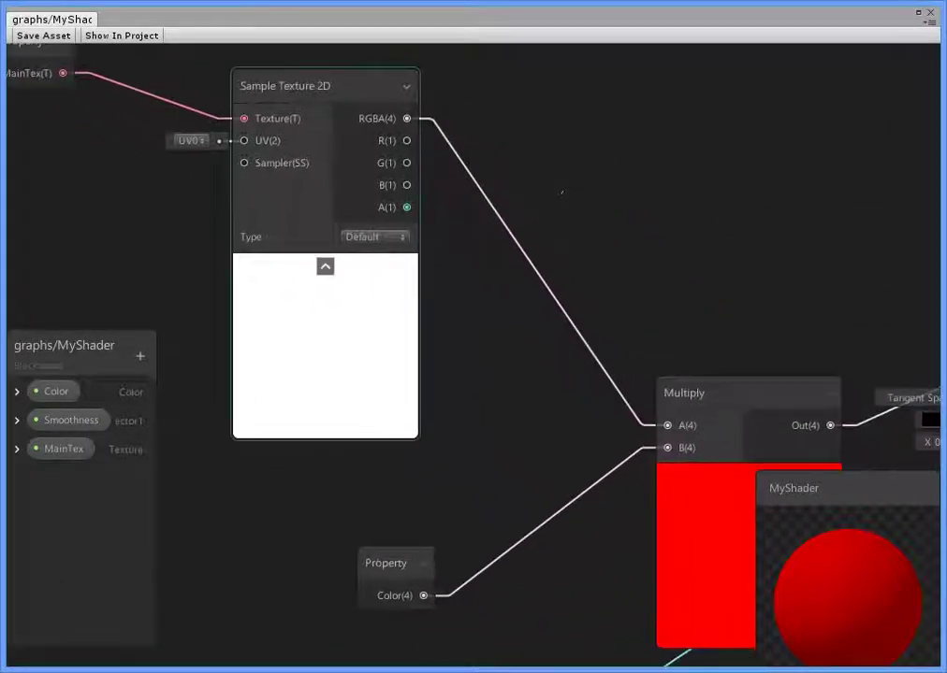
pyautogui.scroll(-5, 562, 192)
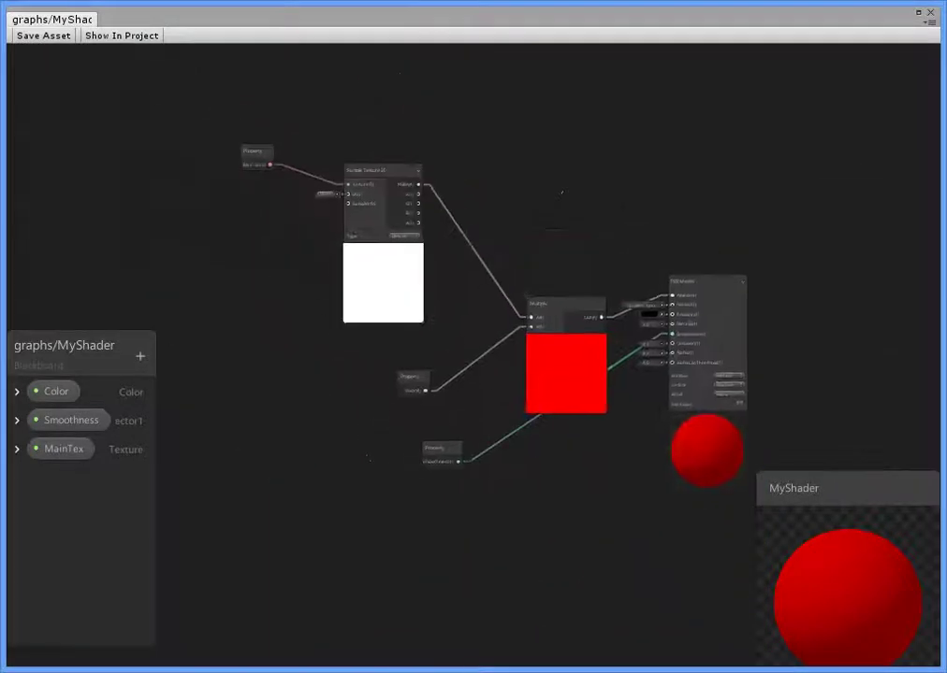
pyautogui.scroll(3, 598, 306)
pyautogui.click(597, 306)
pyautogui.moveTo(598, 306); pyautogui.dragTo(725, 405, button='middle')
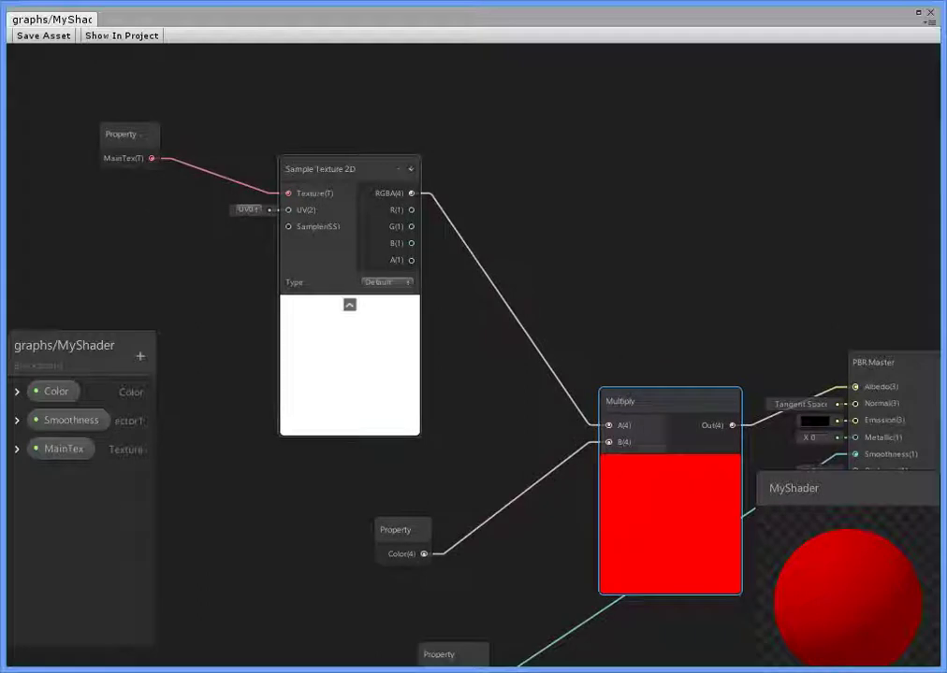
# Hide the Sample Texture 2D and Multiply previews and move Multiply and Color up-left.
pyautogui.click(349, 304)
pyautogui.click(347, 238)
pyautogui.click(349, 318)
pyautogui.click(349, 304)
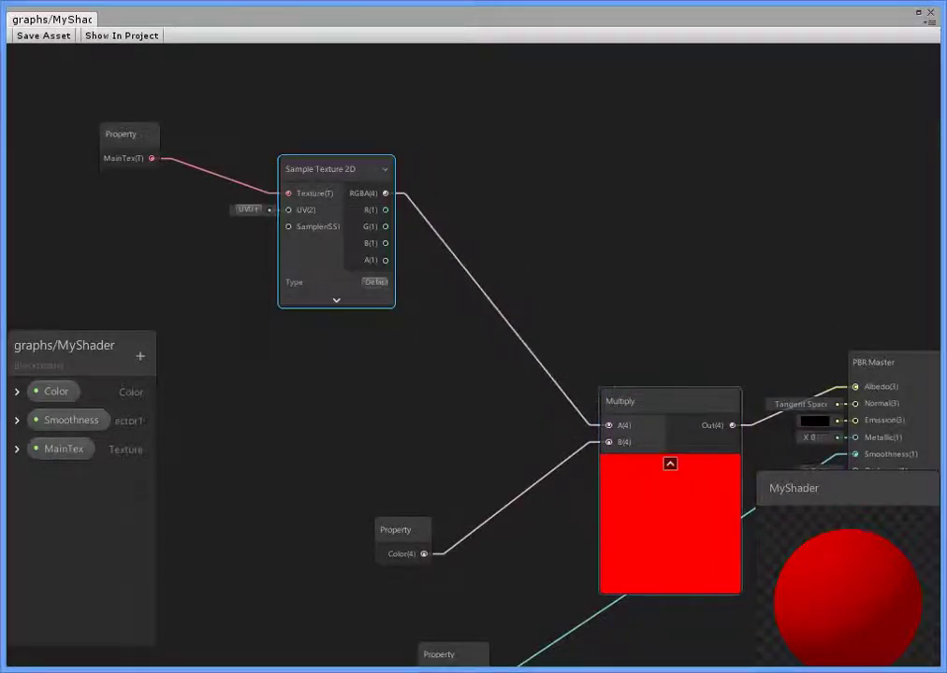
pyautogui.click(670, 464)
pyautogui.moveTo(619, 401); pyautogui.dragTo(502, 244)
pyautogui.moveTo(395, 529)
pyautogui.mouseDown()
pyautogui.moveTo(327, 439)
pyautogui.moveTo(323, 346)
pyautogui.mouseUp()
# Reposition the MainTex and Smoothness property nodes closer to the texture sampler.
pyautogui.moveTo(454, 289); pyautogui.dragTo(586, 374, button='middle')
pyautogui.moveTo(248, 217); pyautogui.dragTo(285, 249)
pyautogui.moveTo(285, 249); pyautogui.dragTo(248, 198, button='middle')
pyautogui.moveTo(561, 467); pyautogui.dragTo(302, 256, button='middle')
pyautogui.click(289, 468)
pyautogui.moveTo(289, 468); pyautogui.dragTo(218, 295)
pyautogui.moveTo(218, 295); pyautogui.dragTo(374, 350, button='middle')
pyautogui.moveTo(547, 114); pyautogui.dragTo(520, 130, button='middle')
# Add a second Multiply node with its preview hidden.
pyautogui.rightClick(520, 129)
pyautogui.click(561, 142)
pyautogui.write('mul')
pyautogui.press('Return')
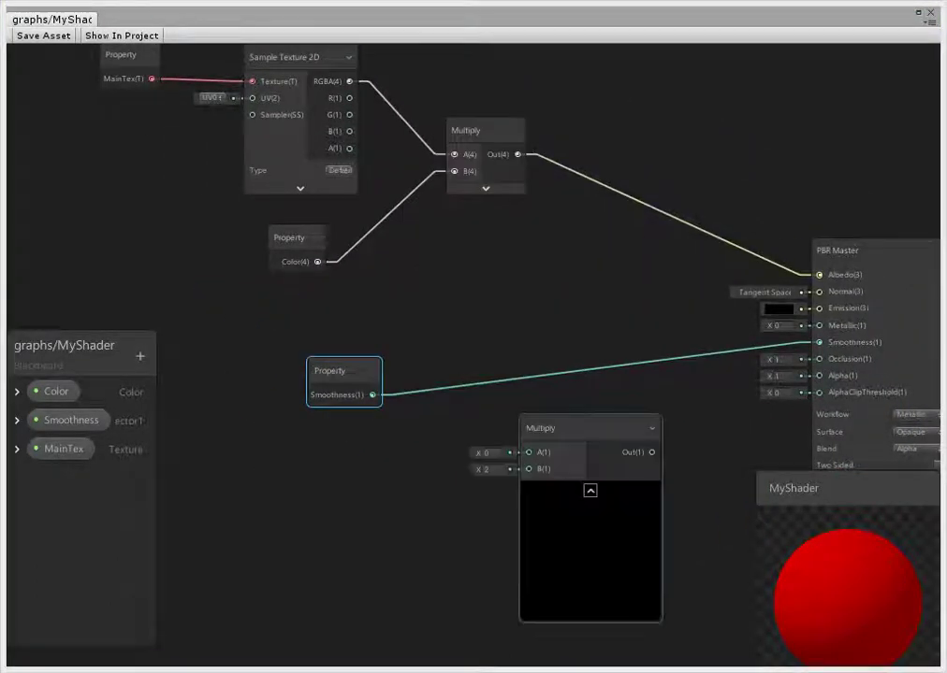
pyautogui.click(589, 491)
pyautogui.moveTo(542, 429); pyautogui.dragTo(589, 391)
pyautogui.moveTo(298, 94); pyautogui.dragTo(281, 234, button='middle')
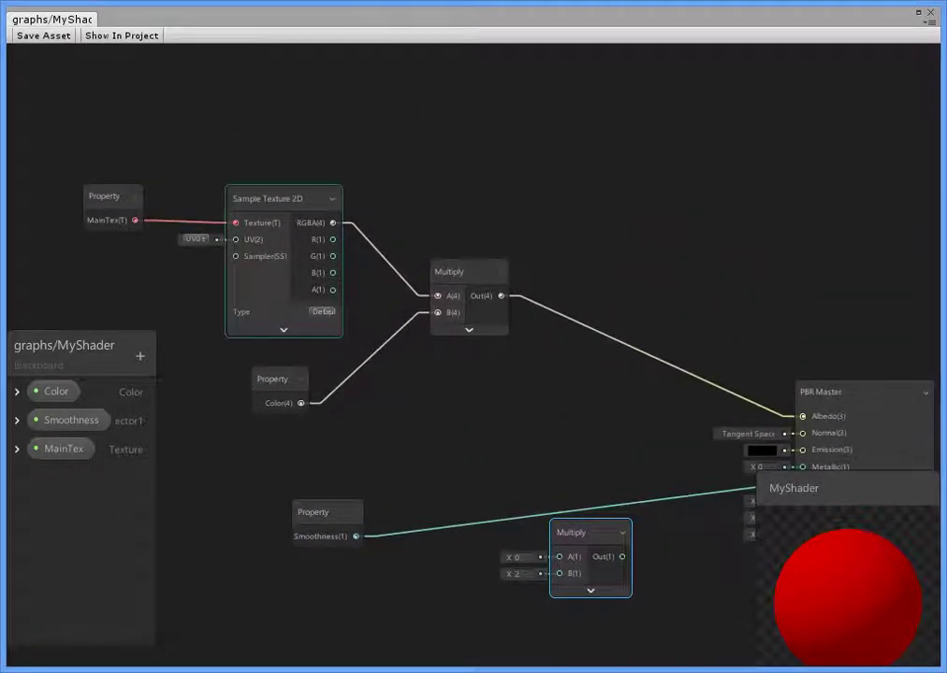
# Multiply texture alpha by Smoothness and drive the PBR Master Smoothness with the result.
pyautogui.moveTo(332, 290); pyautogui.dragTo(559, 557)
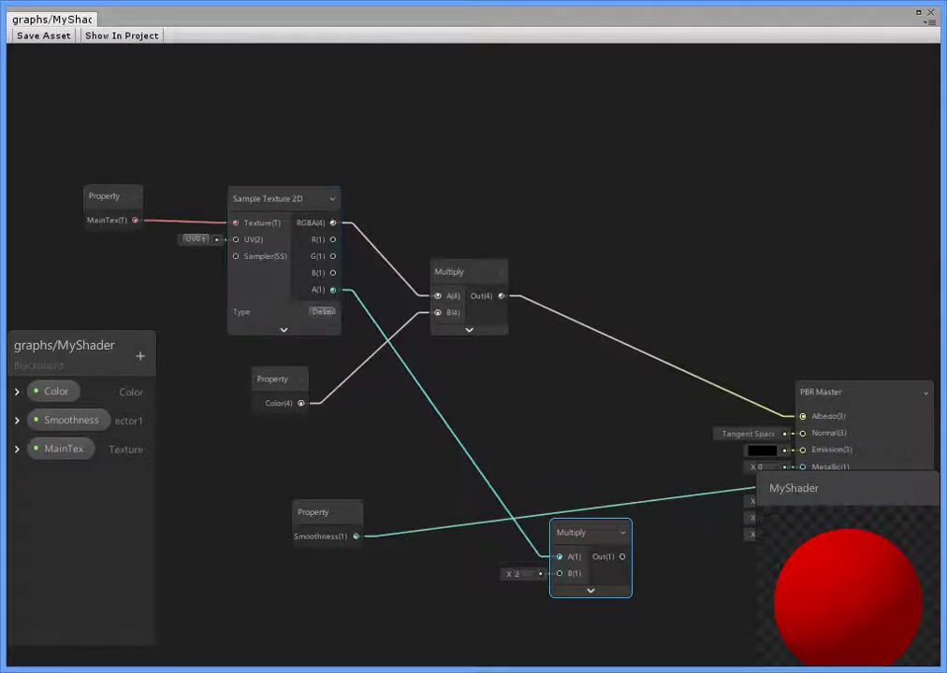
pyautogui.moveTo(406, 567); pyautogui.dragTo(382, 328, button='middle')
pyautogui.scroll(2, 381, 327)
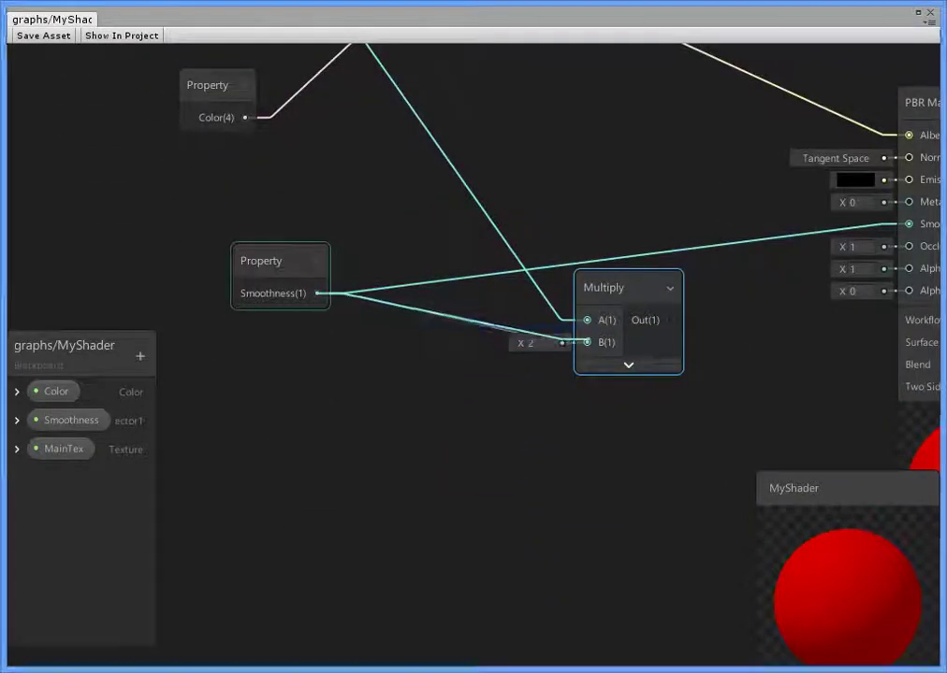
pyautogui.moveTo(580, 360); pyautogui.dragTo(587, 343)
pyautogui.moveTo(586, 342); pyautogui.dragTo(573, 403, button='middle')
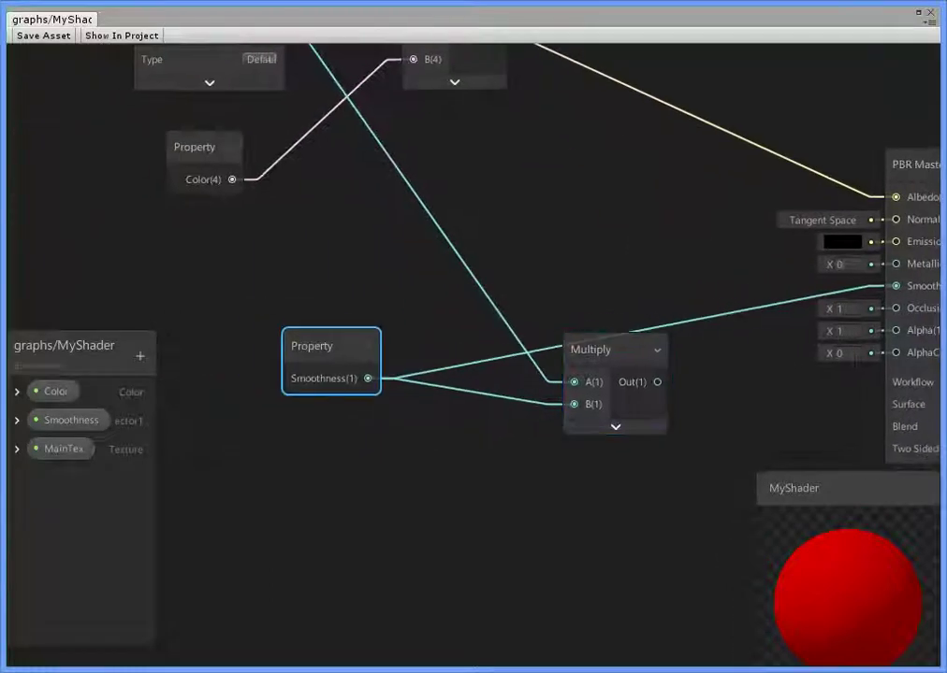
pyautogui.moveTo(468, 281); pyautogui.dragTo(246, 288, button='middle')
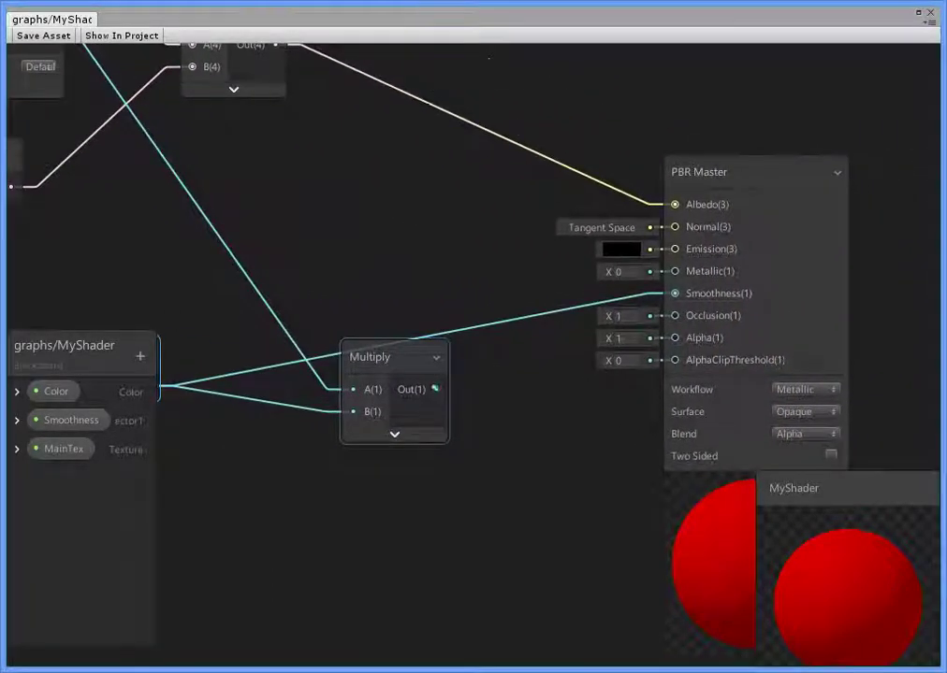
pyautogui.moveTo(520, 327); pyautogui.dragTo(674, 294)
pyautogui.moveTo(468, 281); pyautogui.dragTo(568, 353, button='middle')
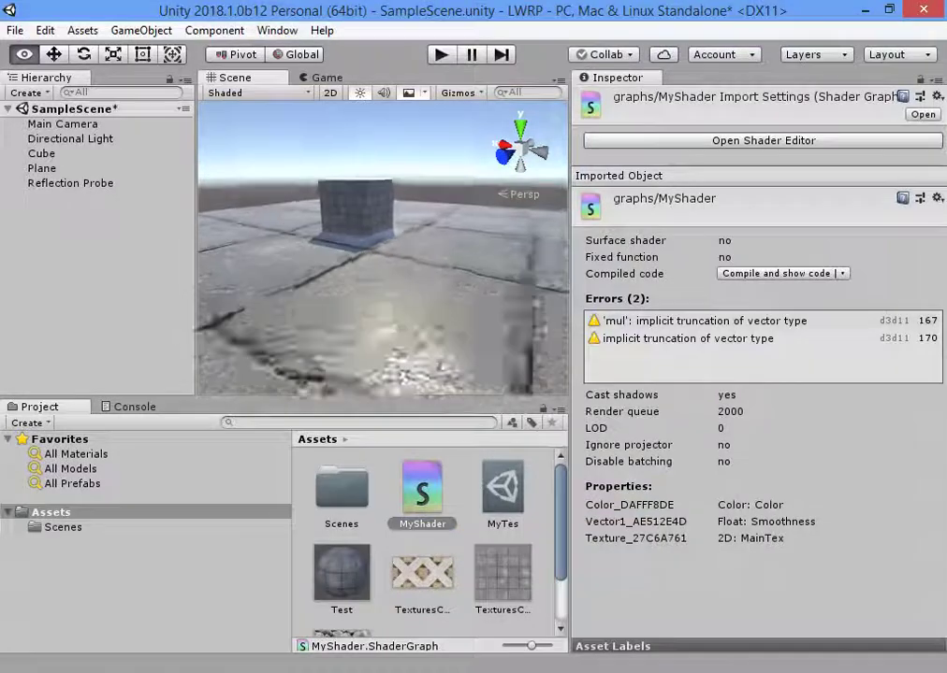
# Set the material's Smoothness value to 2.
pyautogui.click(912, 412)
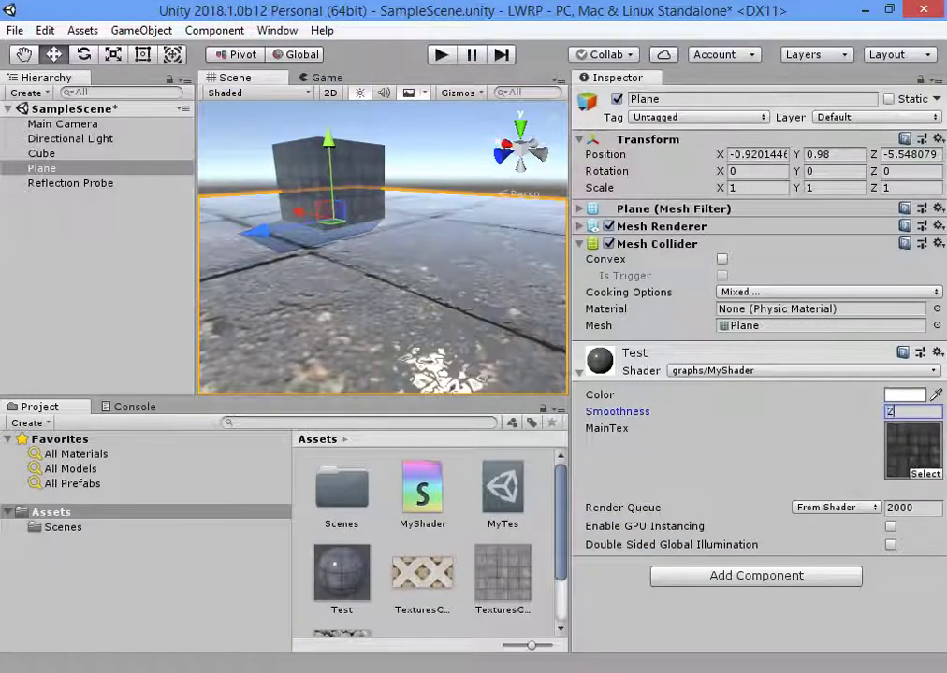
pyautogui.write('2')
pyautogui.press('Return')
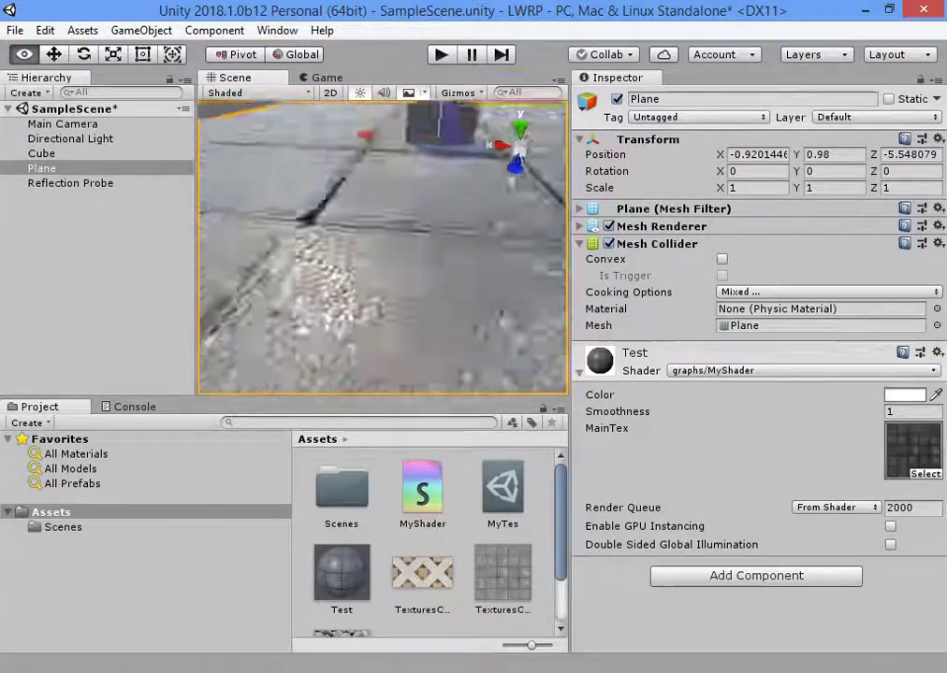
# Rotate the Directional Light to a new angle, then reselect the Plane.
pyautogui.click(70, 139)
pyautogui.press('e')
pyautogui.moveTo(403, 281); pyautogui.dragTo(388, 300)
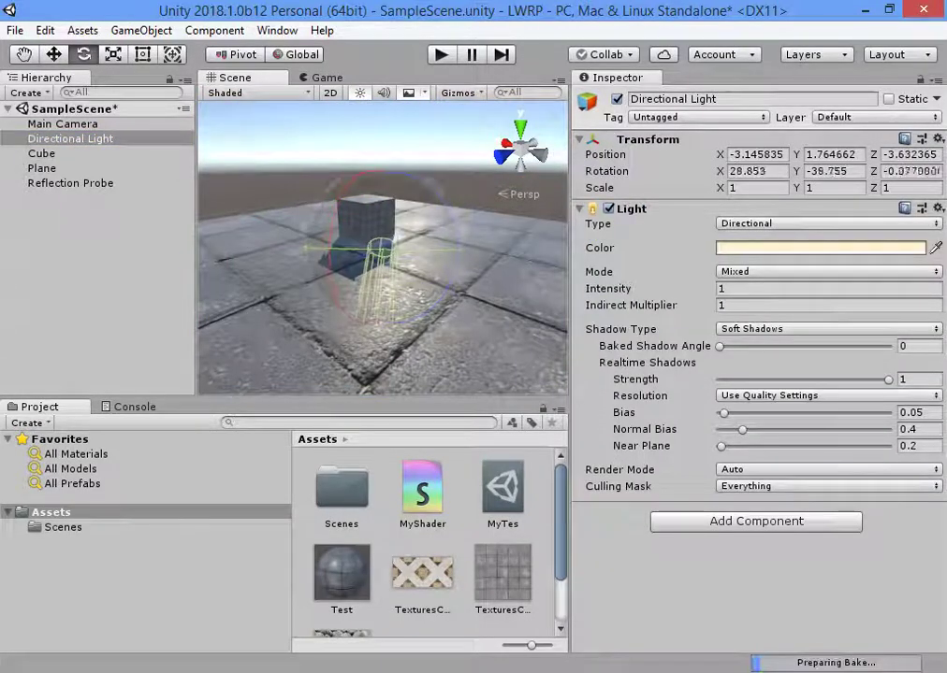
pyautogui.moveTo(384, 248)
pyautogui.mouseDown(button='right')
pyautogui.moveTo(402, 262)
pyautogui.moveTo(327, 225)
pyautogui.mouseUp(button='right')
pyautogui.press('w')
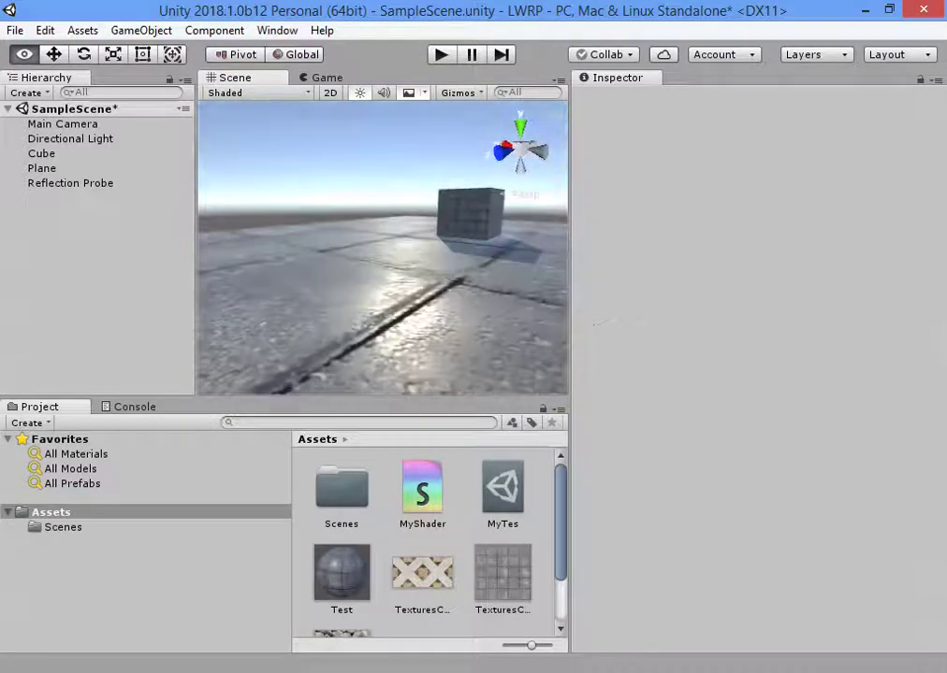
pyautogui.moveTo(384, 281); pyautogui.dragTo(375, 262, button='right')
pyautogui.click(402, 318)
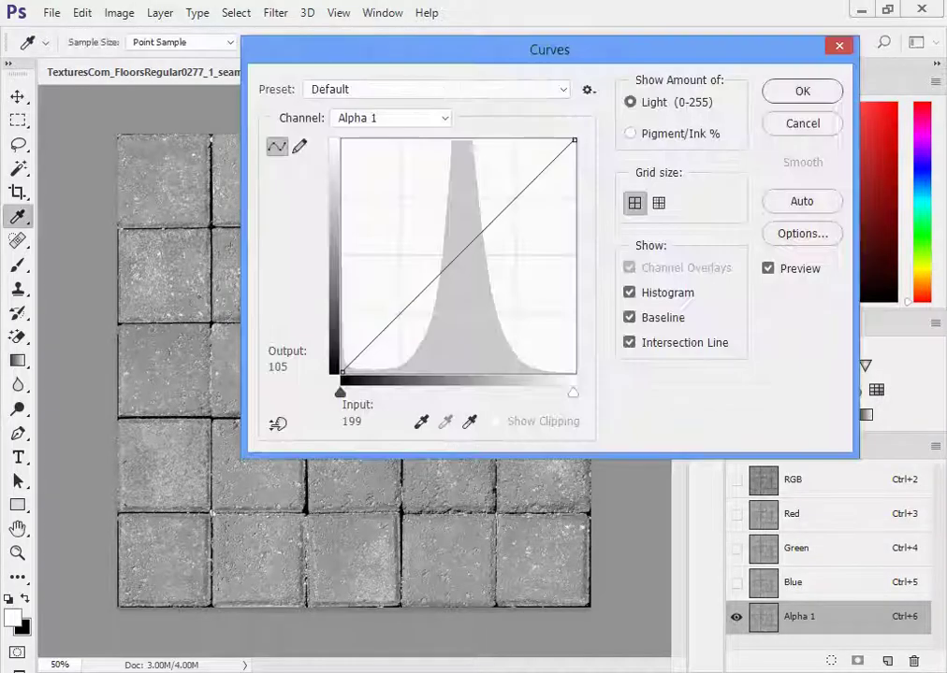
# Drag the Alpha 1 curve point from input 149 down to output 52 to darken the midtones.
pyautogui.moveTo(478, 236)
pyautogui.mouseDown()
pyautogui.moveTo(478, 325)
pyautogui.moveTo(459, 318)
pyautogui.mouseUp()
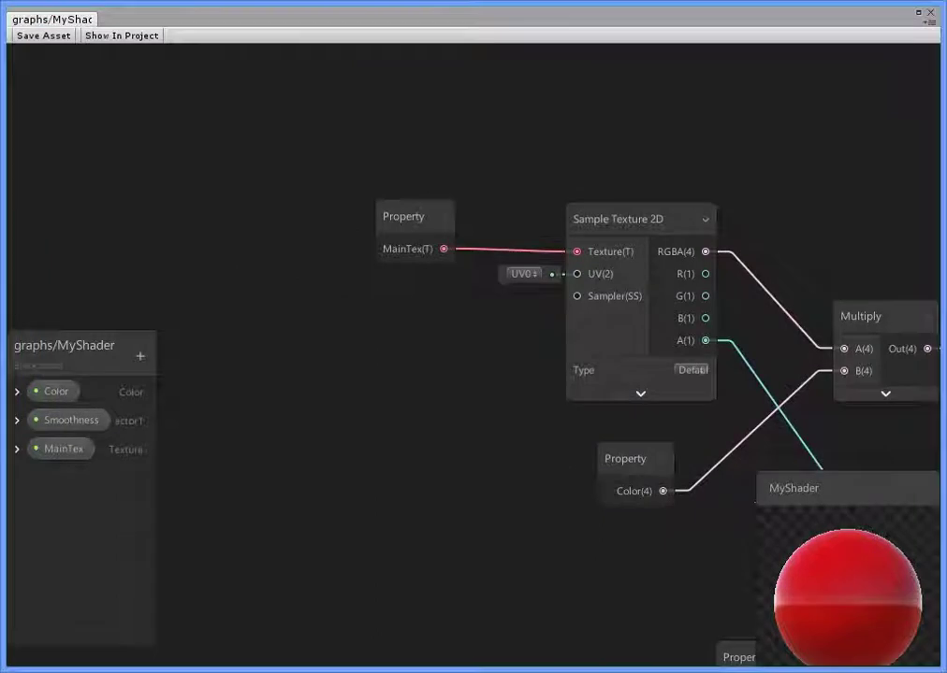
# Add a Vector 2 node set to 1, 1 and wire it into the texture's UV input.
pyautogui.rightClick(313, 309)
pyautogui.click(349, 321)
pyautogui.write('vecto')
pyautogui.press('Down')
pyautogui.press('Return')
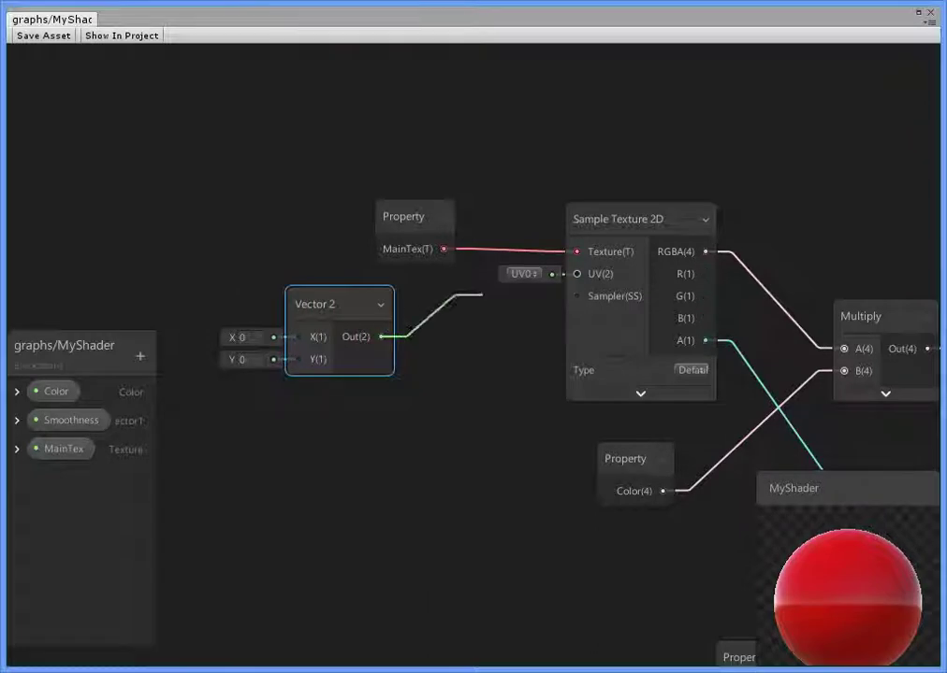
pyautogui.moveTo(484, 294); pyautogui.dragTo(576, 274)
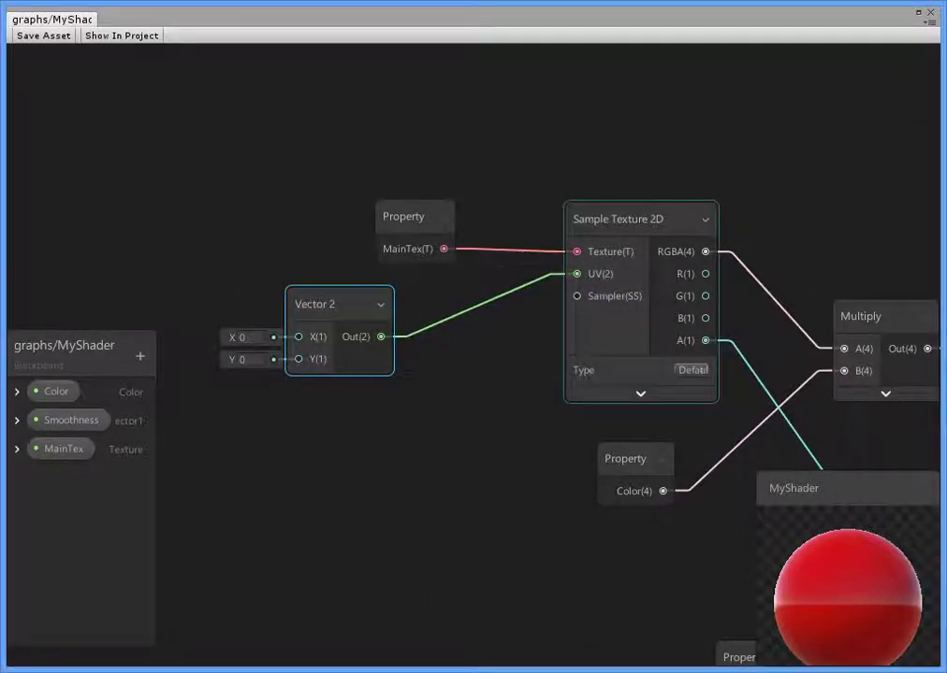
pyautogui.moveTo(467, 468); pyautogui.dragTo(563, 434, button='middle')
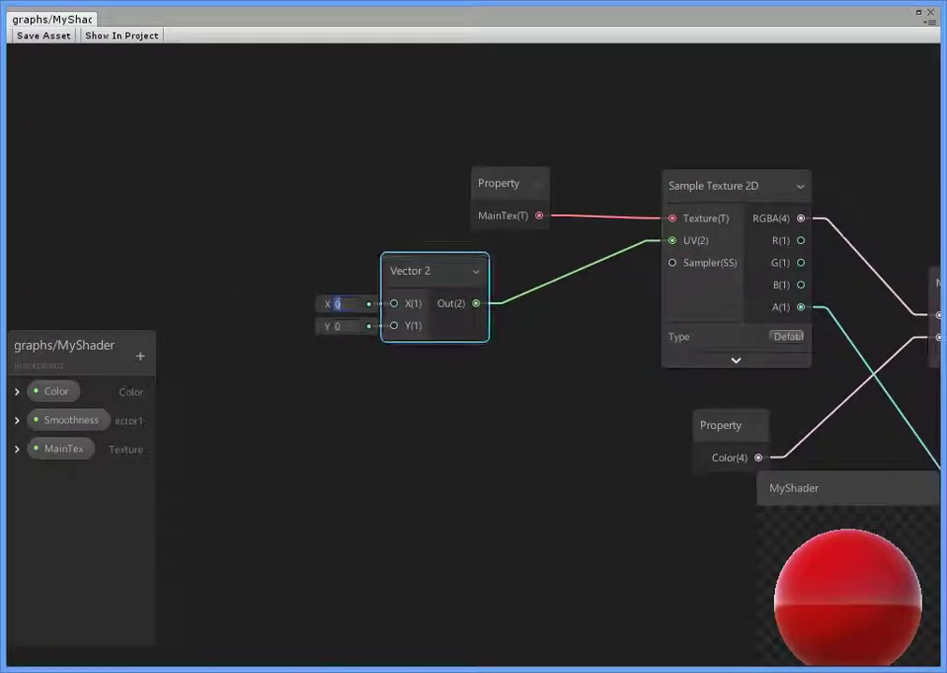
pyautogui.write('1')
pyautogui.press('Tab')
pyautogui.write('1')
# Convert the Vector 2 node into a shader property named MainTex_UV.
pyautogui.rightClick(434, 270)
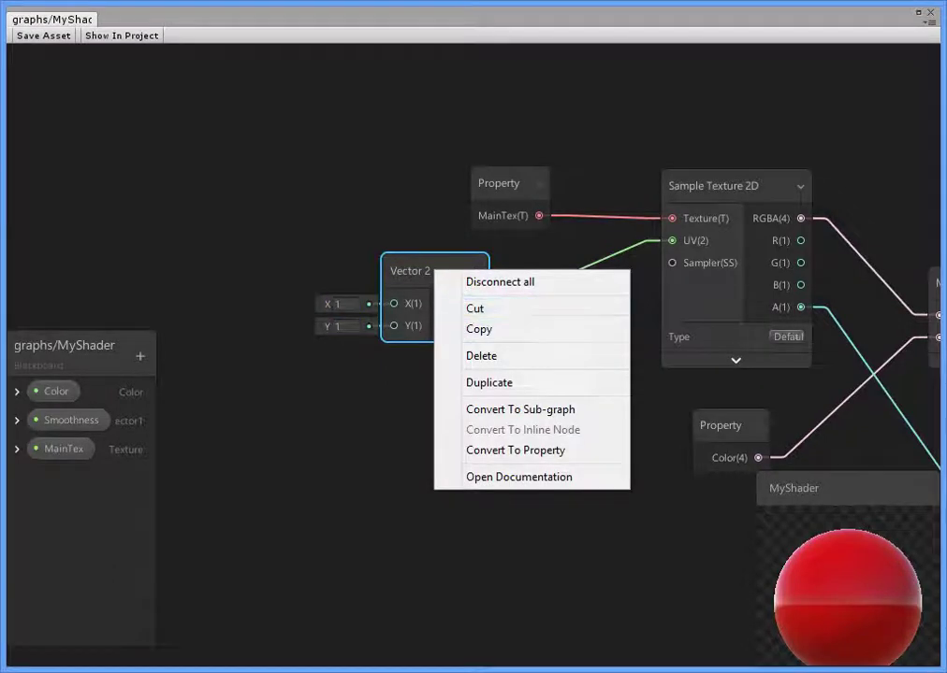
pyautogui.click(515, 450)
pyautogui.moveTo(515, 450); pyautogui.dragTo(732, 398, button='middle')
pyautogui.doubleClick(61, 478)
pyautogui.write('MainTex_UV')
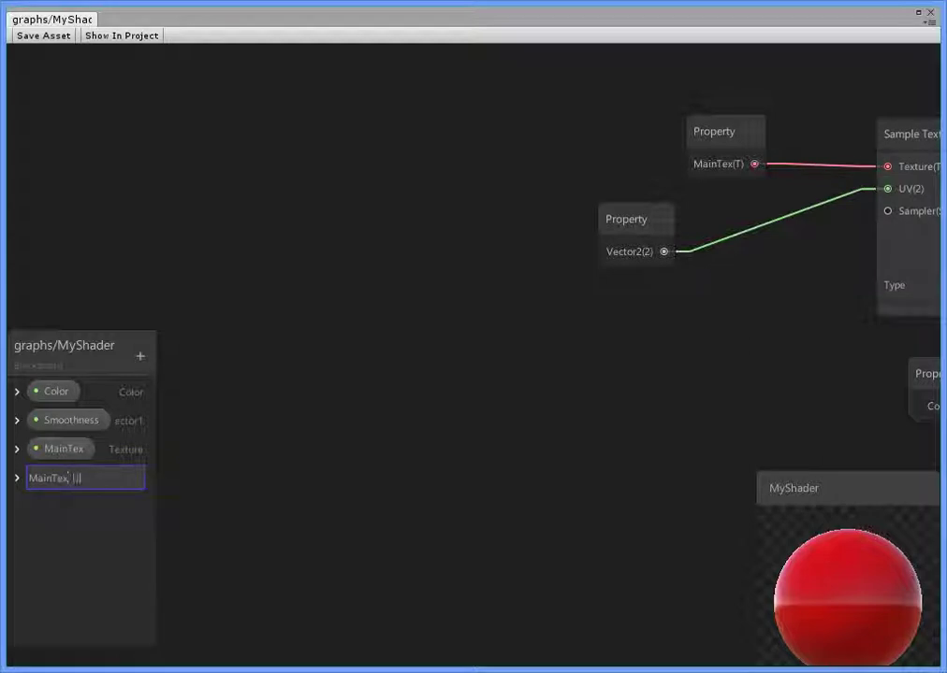
pyautogui.press('Return')
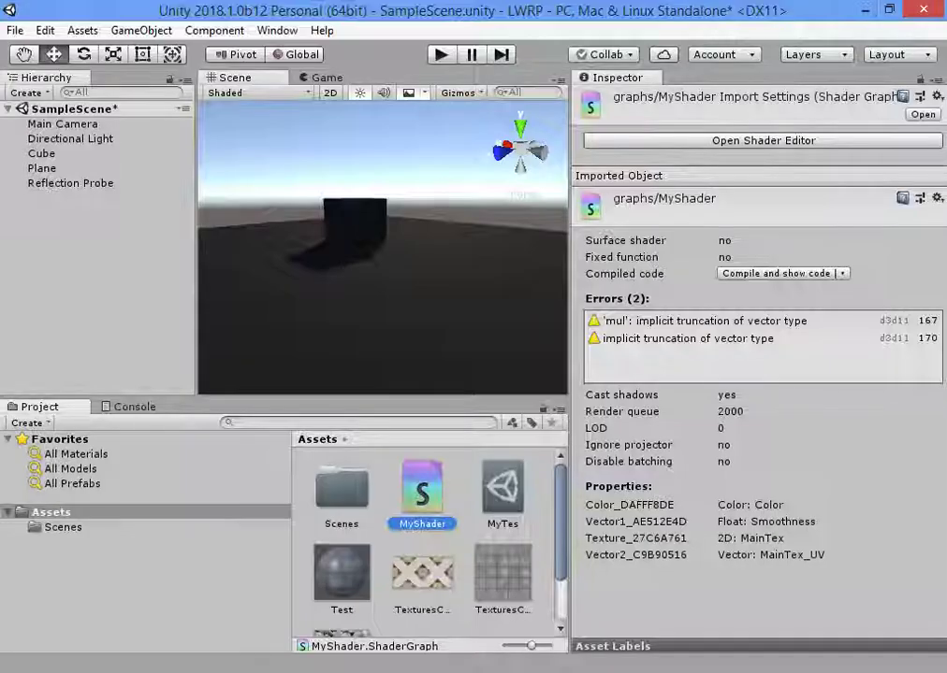
# Select the Test material to see its new MainTex_UV field.
pyautogui.click(342, 572)
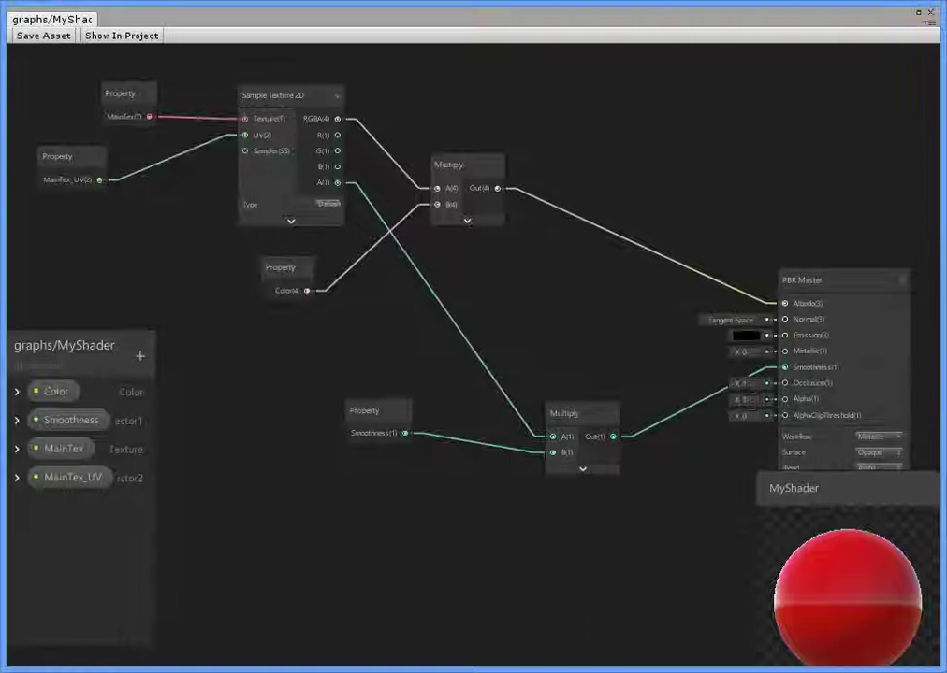
# Add a UV node to the graph with its preview collapsed.
pyautogui.scroll(3, 374, 281)
pyautogui.moveTo(274, 294); pyautogui.dragTo(335, 406, button='middle')
pyautogui.rightClick(335, 406)
pyautogui.click(396, 417)
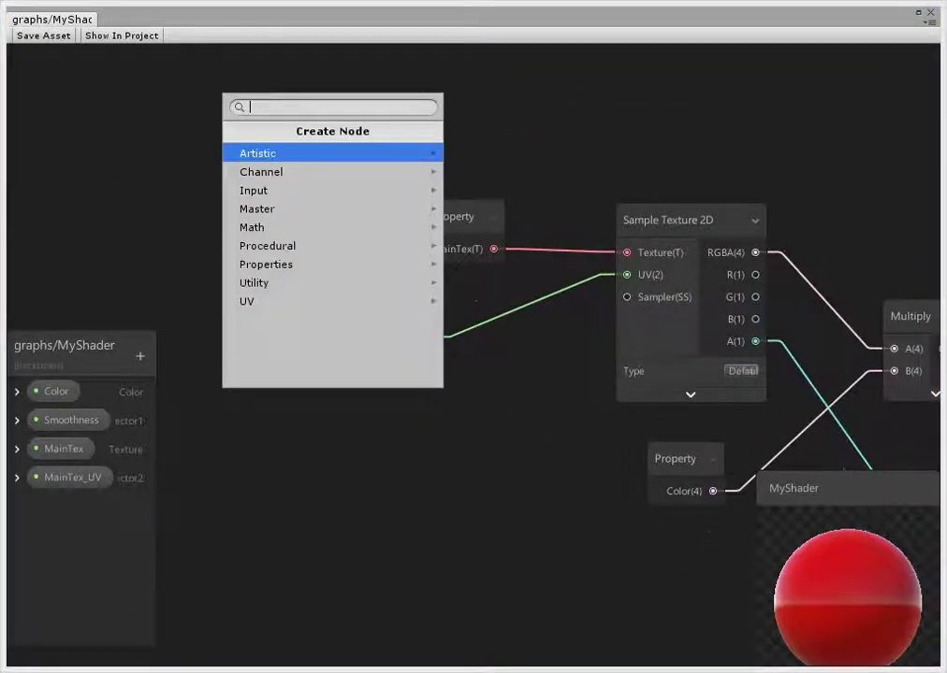
pyautogui.write('uv')
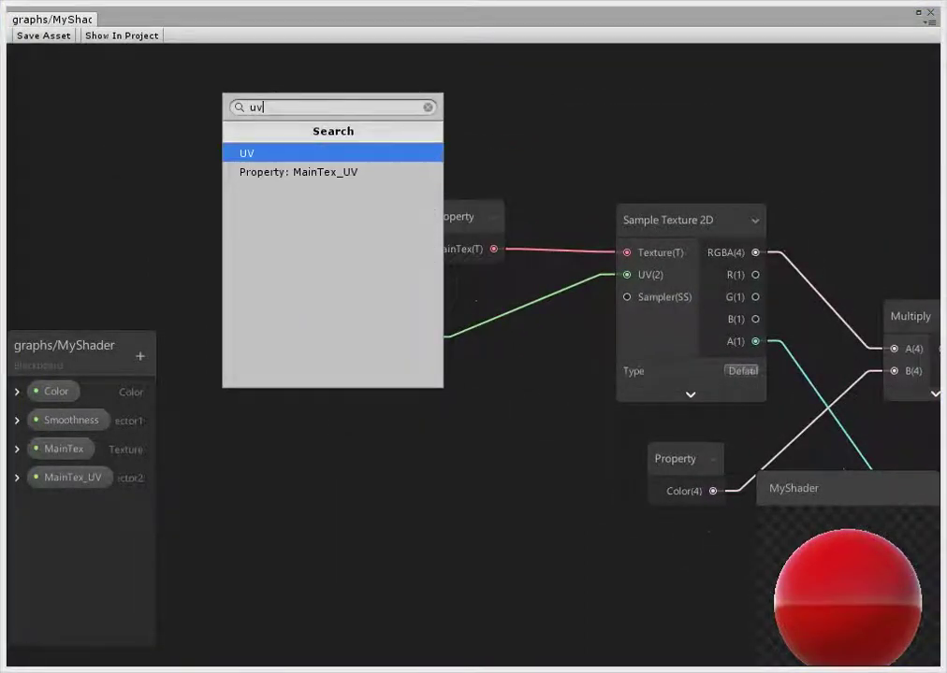
pyautogui.press('Return')
pyautogui.moveTo(426, 523); pyautogui.dragTo(346, 503)
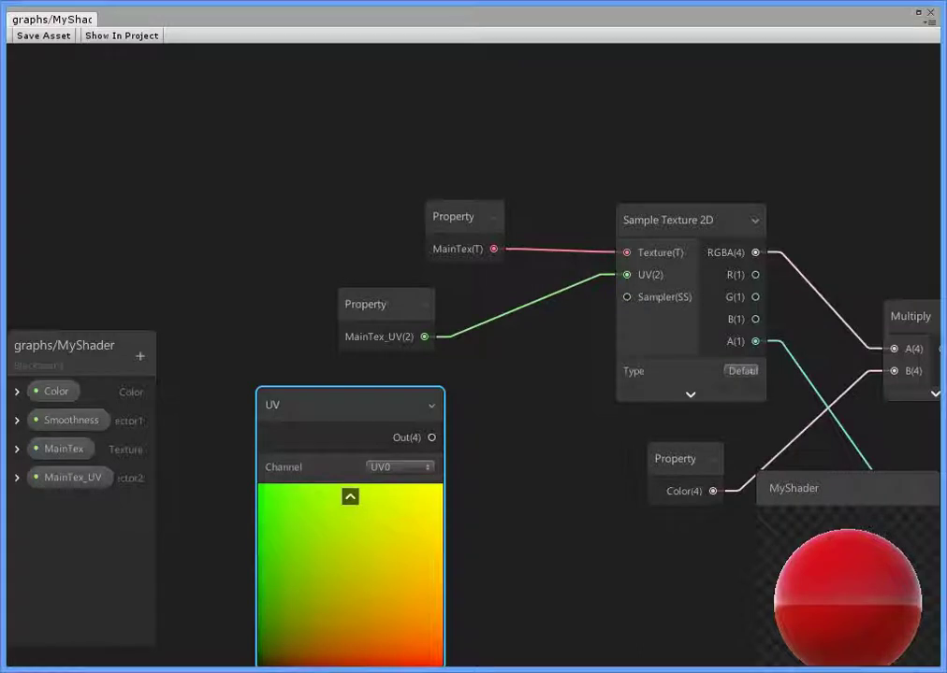
pyautogui.click(350, 497)
# Add a Multiply node that takes MainTex_UV in B and feeds Sample Texture 2D UV.
pyautogui.moveTo(367, 304); pyautogui.dragTo(308, 301)
pyautogui.rightClick(443, 116)
pyautogui.click(495, 129)
pyautogui.write('mul')
pyautogui.press('Return')
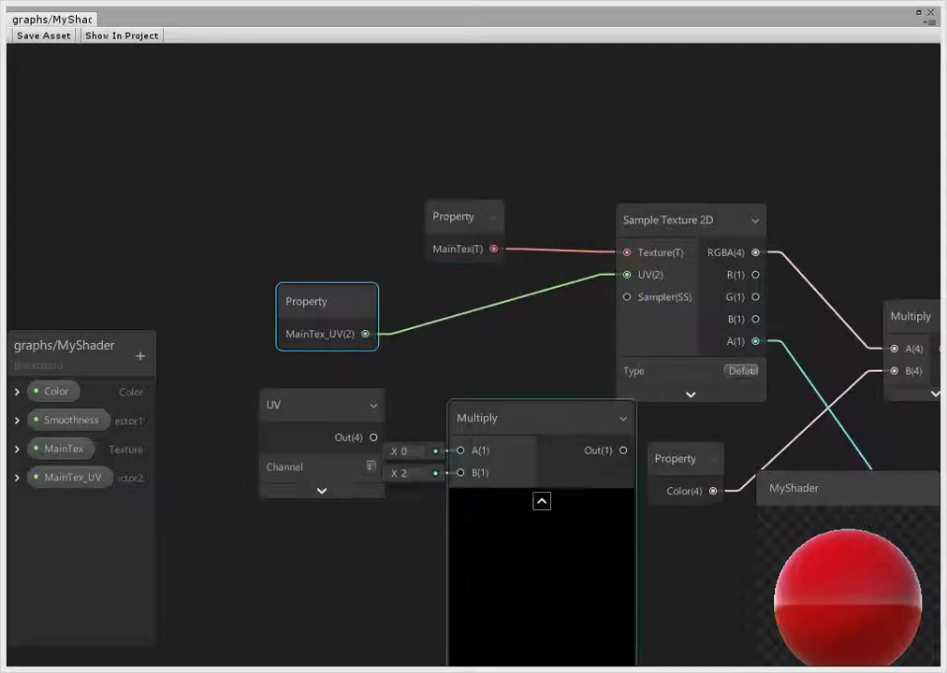
pyautogui.click(542, 501)
pyautogui.moveTo(487, 420); pyautogui.dragTo(496, 352)
pyautogui.moveTo(290, 404); pyautogui.dragTo(241, 375)
pyautogui.moveTo(365, 334); pyautogui.dragTo(469, 407)
pyautogui.moveTo(602, 312); pyautogui.dragTo(626, 275)
# Arrange the UV and MainTex_UV nodes, keep the UV channel at UV0, and close the graph.
pyautogui.moveTo(309, 301); pyautogui.dragTo(288, 500)
pyautogui.moveTo(272, 376); pyautogui.dragTo(301, 288)
pyautogui.moveTo(288, 499); pyautogui.dragTo(278, 423)
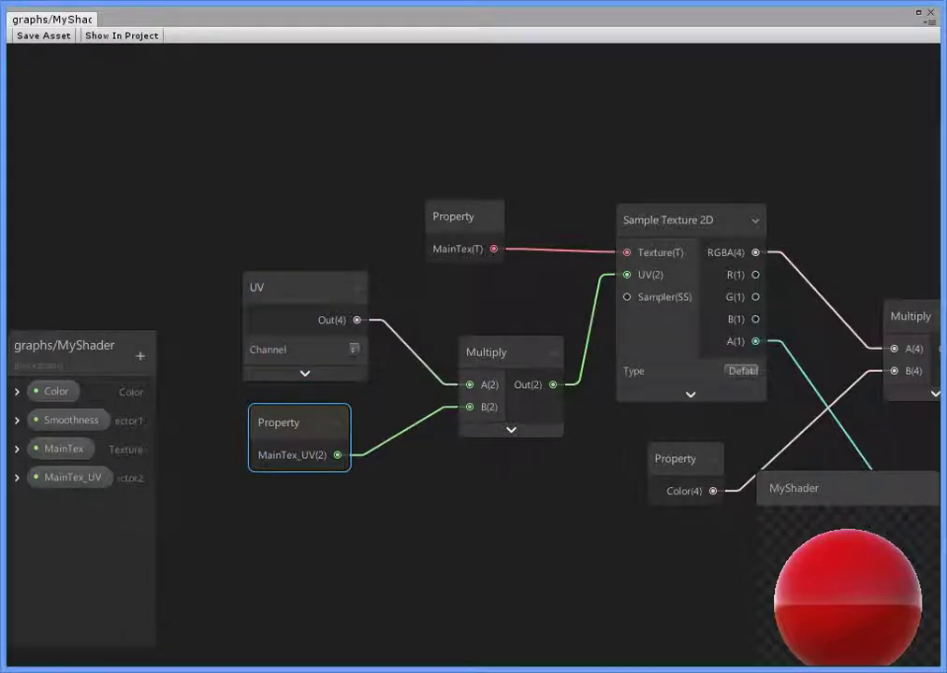
pyautogui.click(304, 373)
pyautogui.click(383, 350)
pyautogui.click(393, 371)
pyautogui.rightClick(249, 287)
pyautogui.press('Escape')
pyautogui.moveTo(280, 287)
pyautogui.mouseDown()
pyautogui.moveTo(241, 255)
pyautogui.moveTo(248, 261)
pyautogui.mouseUp()
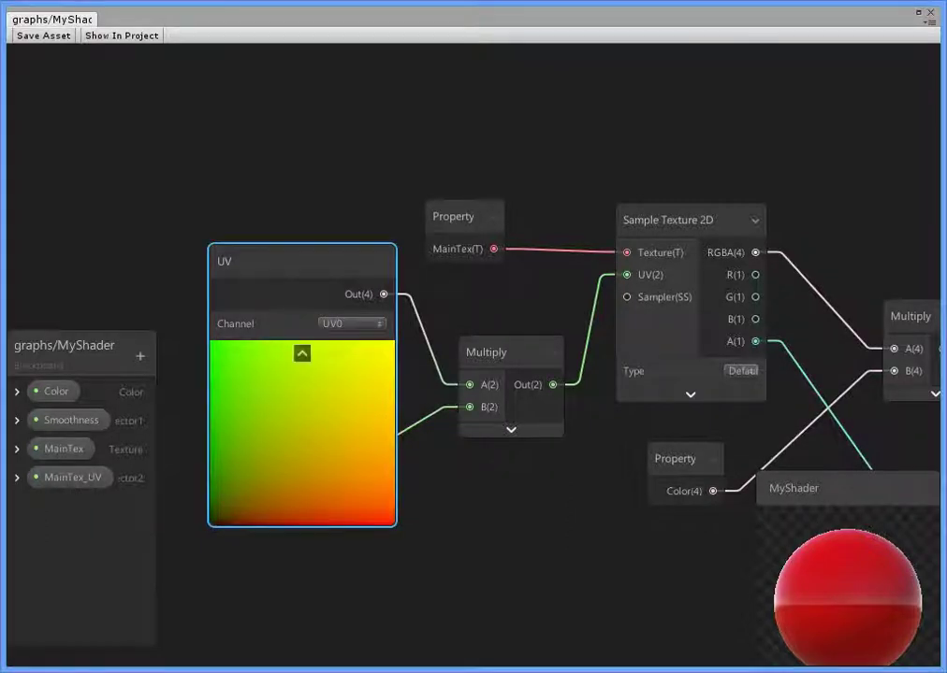
pyautogui.click(302, 353)
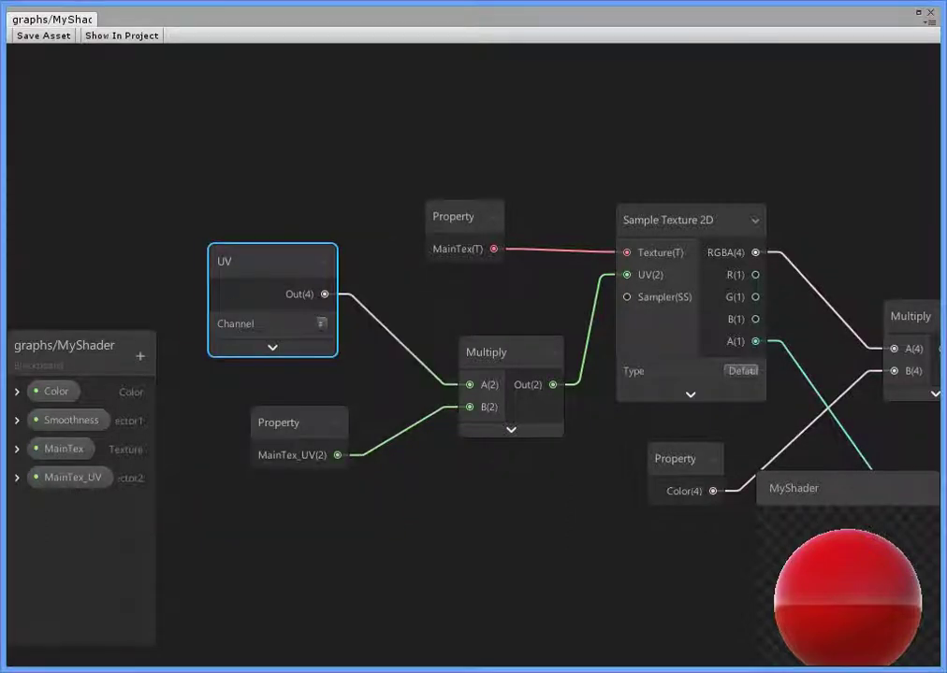
pyautogui.click(320, 323)
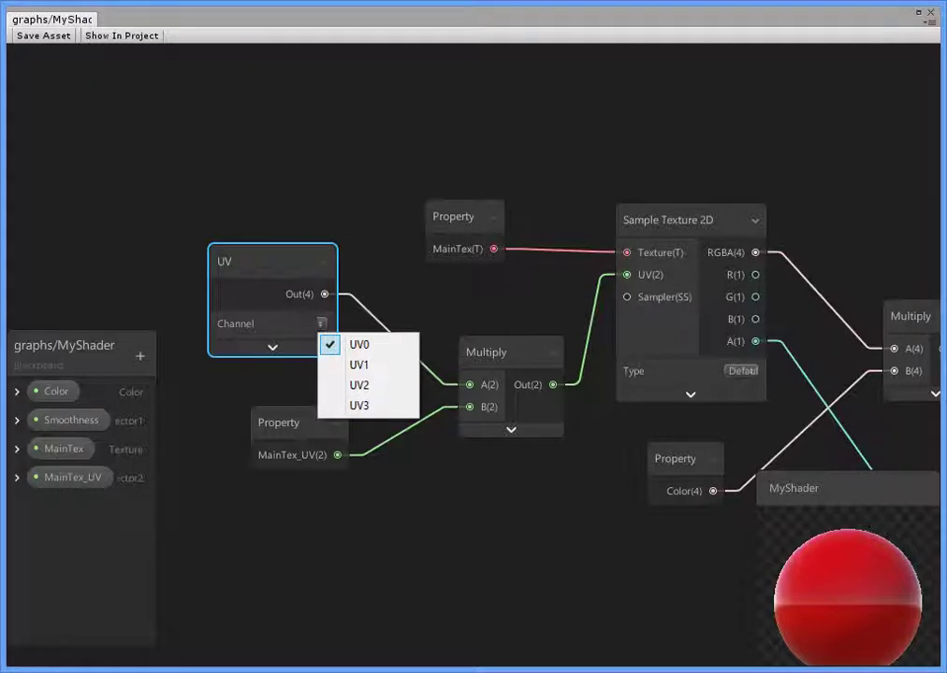
pyautogui.click(929, 12)
# Save the graph, then try Plane MainTex_UV tiling values 2, 3 and 10 before settling on 3.
pyautogui.press('Return')
pyautogui.click(334, 383)
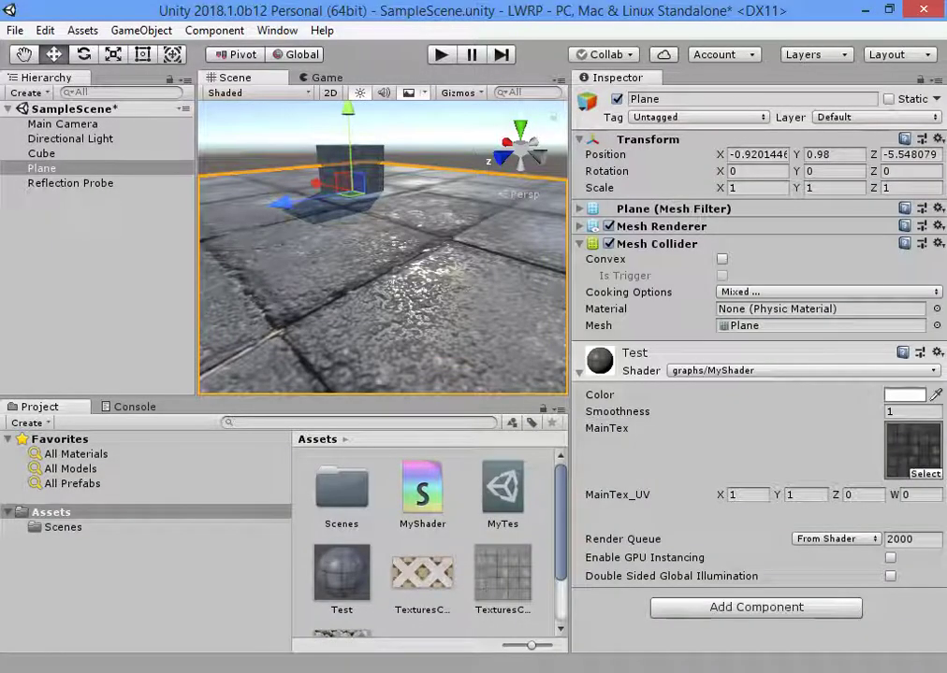
pyautogui.write('2')
pyautogui.press('Tab')
pyautogui.write('2')
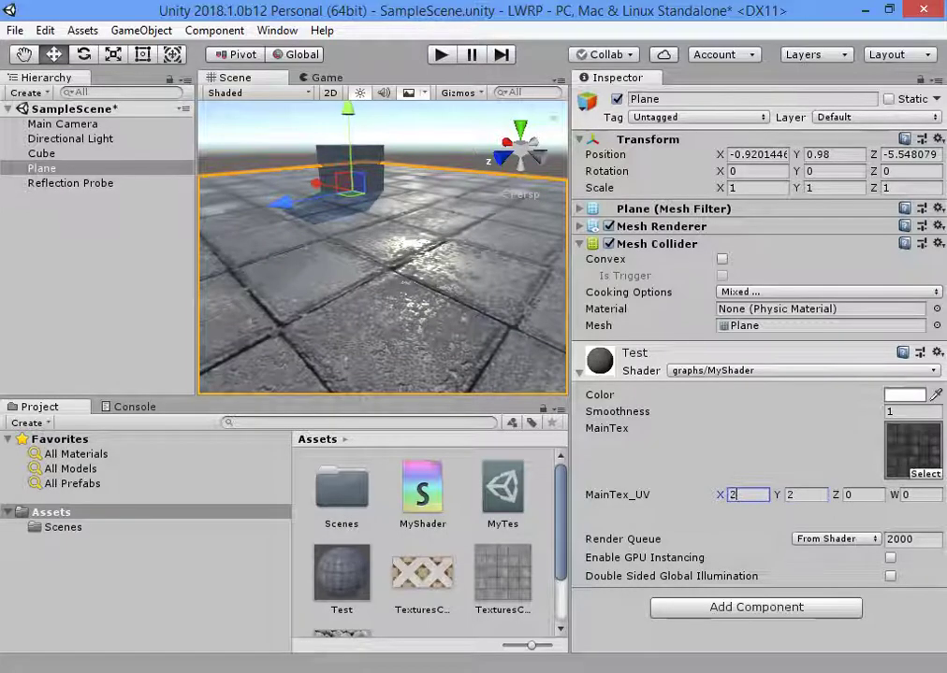
pyautogui.write('3')
pyautogui.press('Tab')
pyautogui.write('3')
pyautogui.write('10')
pyautogui.press('Tab')
pyautogui.write('10')
pyautogui.moveTo(383, 281)
pyautogui.keyDown('alt'); pyautogui.mouseDown()
pyautogui.moveTo(384, 243)
pyautogui.moveTo(383, 290)
pyautogui.moveTo(393, 290)
pyautogui.moveTo(384, 299)
pyautogui.moveTo(402, 280)
pyautogui.moveTo(374, 299)
pyautogui.moveTo(444, 280)
pyautogui.mouseUp(); pyautogui.keyUp('alt')
pyautogui.write('3')
pyautogui.press('Tab')
pyautogui.write('3')
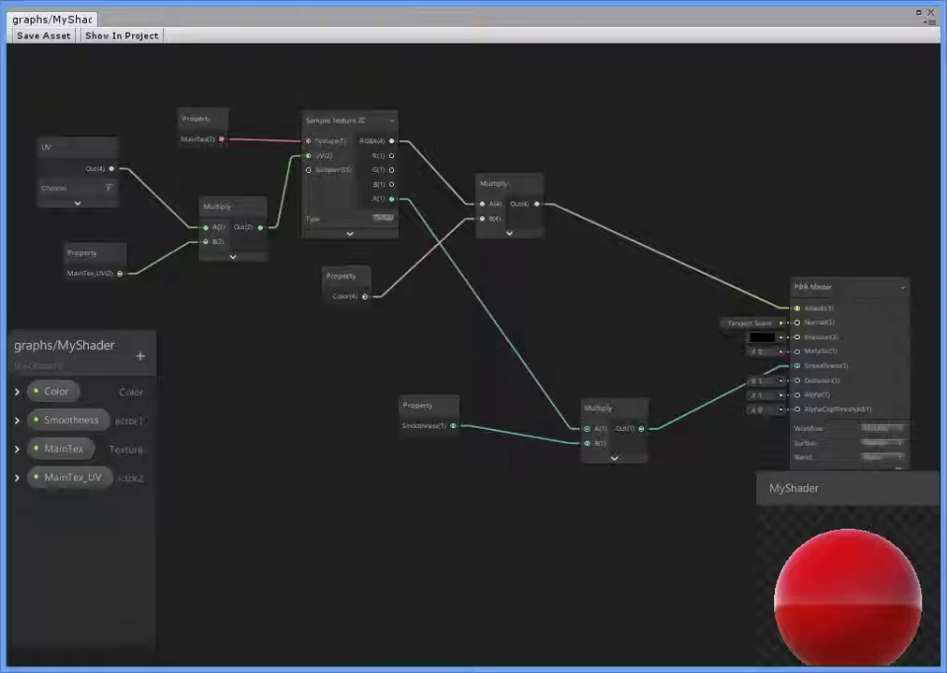
# Add a second MainTex_UV property node to the graph.
pyautogui.scroll(2, 467, 360)
pyautogui.scroll(2, 468, 360)
pyautogui.rightClick(423, 149)
pyautogui.click(483, 161)
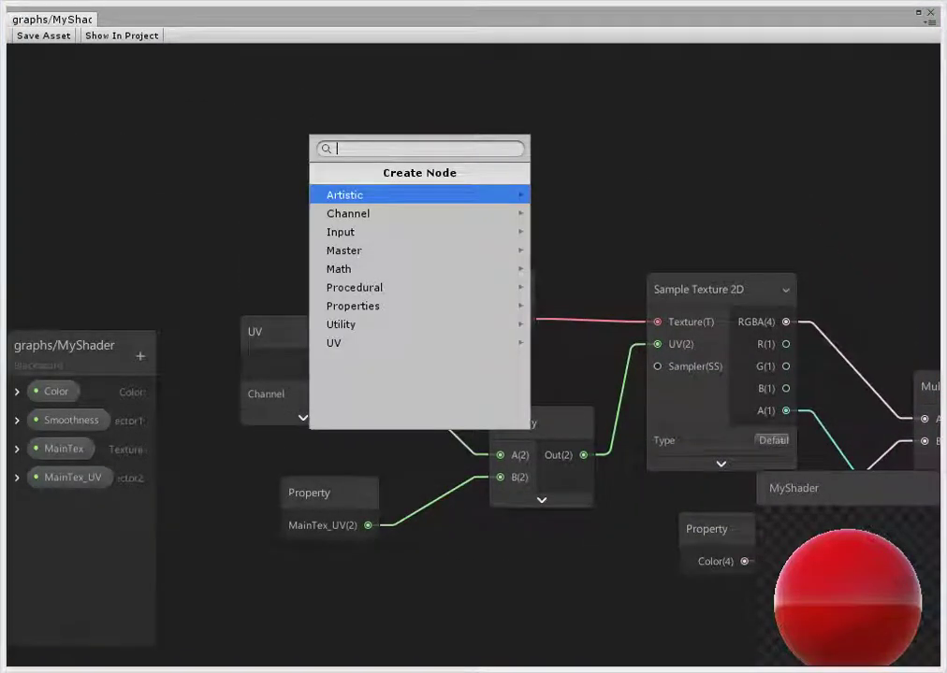
pyautogui.write('uv')
pyautogui.press('Down')
pyautogui.press('Return')
pyautogui.moveTo(465, 169)
pyautogui.mouseDown()
pyautogui.moveTo(353, 222)
pyautogui.moveTo(286, 318)
pyautogui.mouseUp()
# Delete the UV node and connect MainTex_UV directly to Sample Texture 2D UV.
pyautogui.click(300, 333)
pyautogui.press('Delete')
pyautogui.moveTo(348, 351); pyautogui.dragTo(364, 299, button='middle')
pyautogui.moveTo(365, 299)
pyautogui.mouseDown()
pyautogui.moveTo(439, 337)
pyautogui.moveTo(673, 293)
pyautogui.mouseUp()
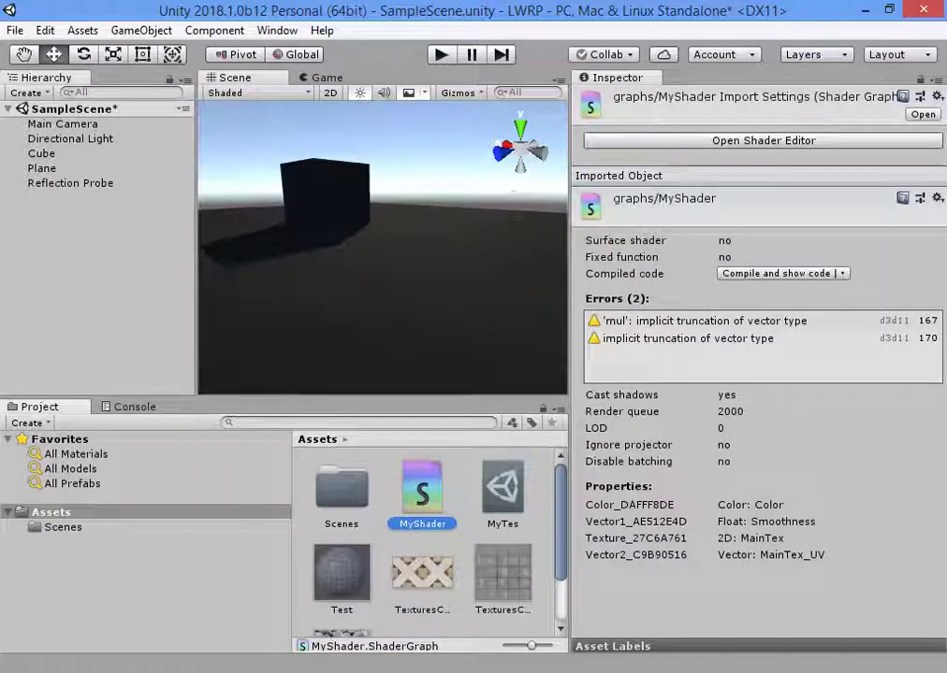
# Reopen MyShader and wire MainTex_UV into Multiply A, with Multiply feeding the texture UV.
pyautogui.click(341, 573)
pyautogui.doubleClick(422, 486)
pyautogui.scroll(3, 468, 280)
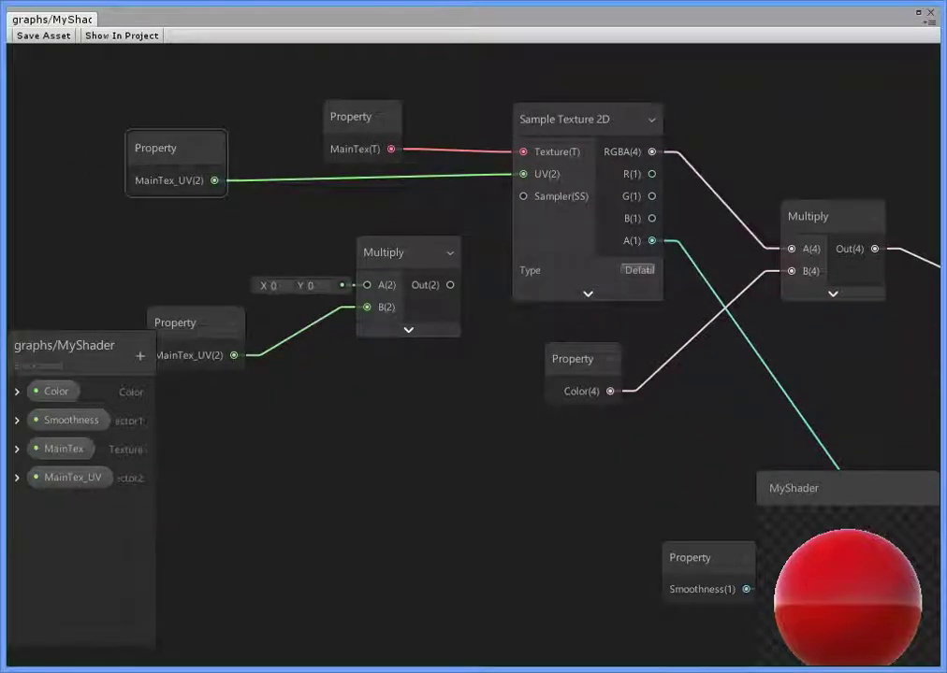
pyautogui.moveTo(340, 273); pyautogui.dragTo(367, 285)
pyautogui.moveTo(450, 284); pyautogui.dragTo(523, 174)
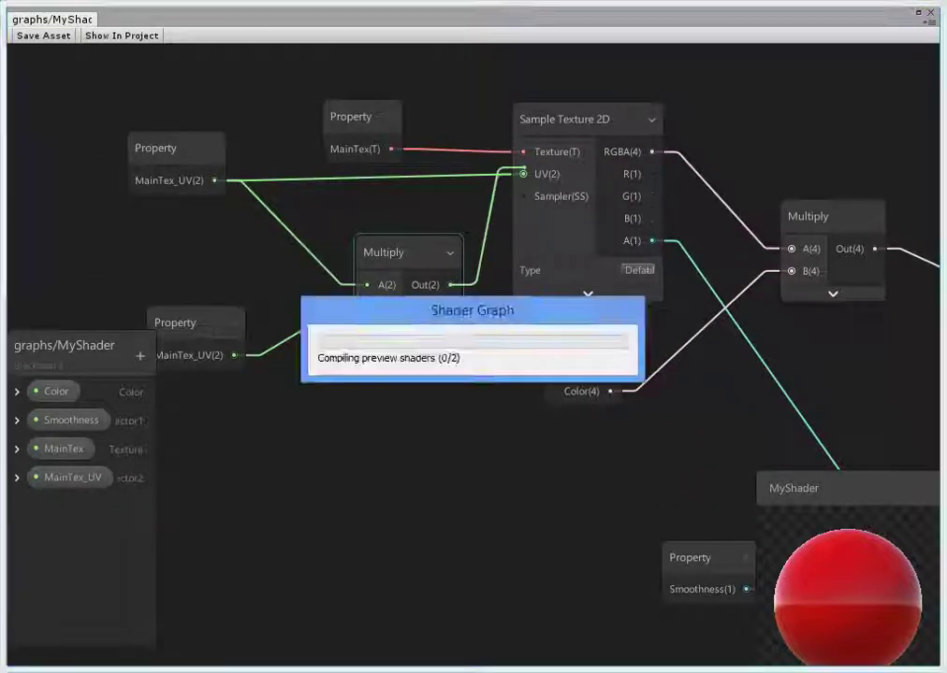
pyautogui.moveTo(487, 197)
pyautogui.mouseDown(button='middle')
pyautogui.moveTo(715, 264)
pyautogui.moveTo(655, 220)
pyautogui.mouseUp(button='middle')
pyautogui.click(524, 138)
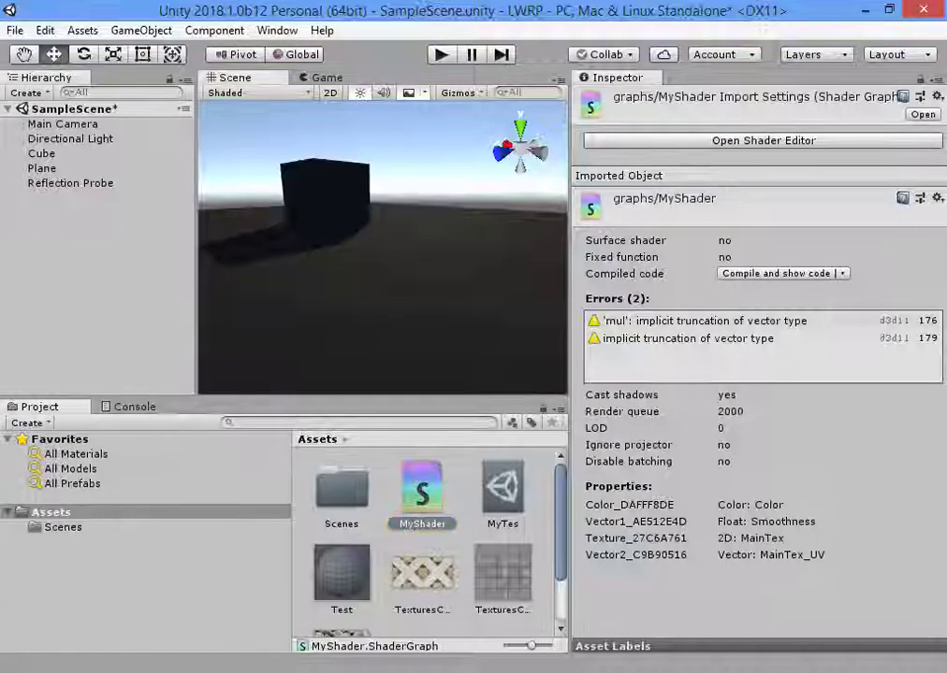
pyautogui.click(342, 572)
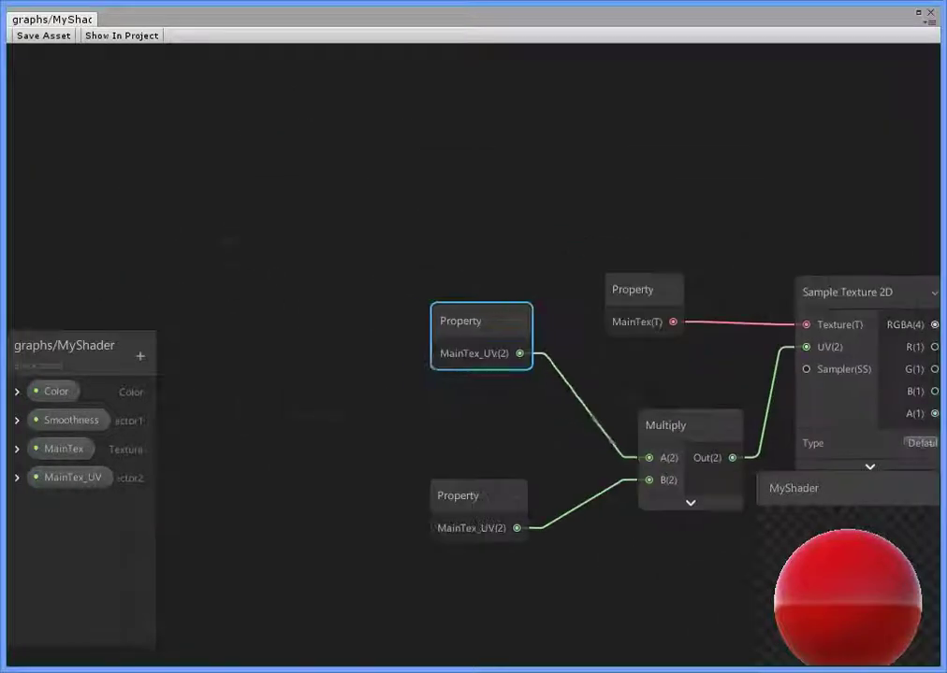
# Delete the extra MainTex_UV property and add a UV node on channel UV0.
pyautogui.press('Delete')
pyautogui.rightClick(326, 177)
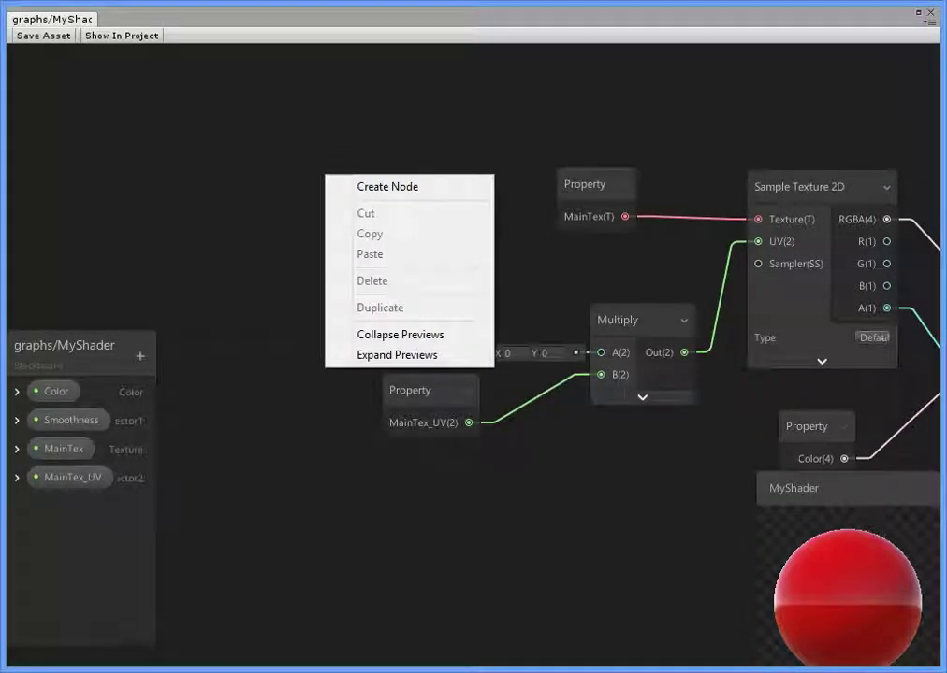
pyautogui.click(387, 186)
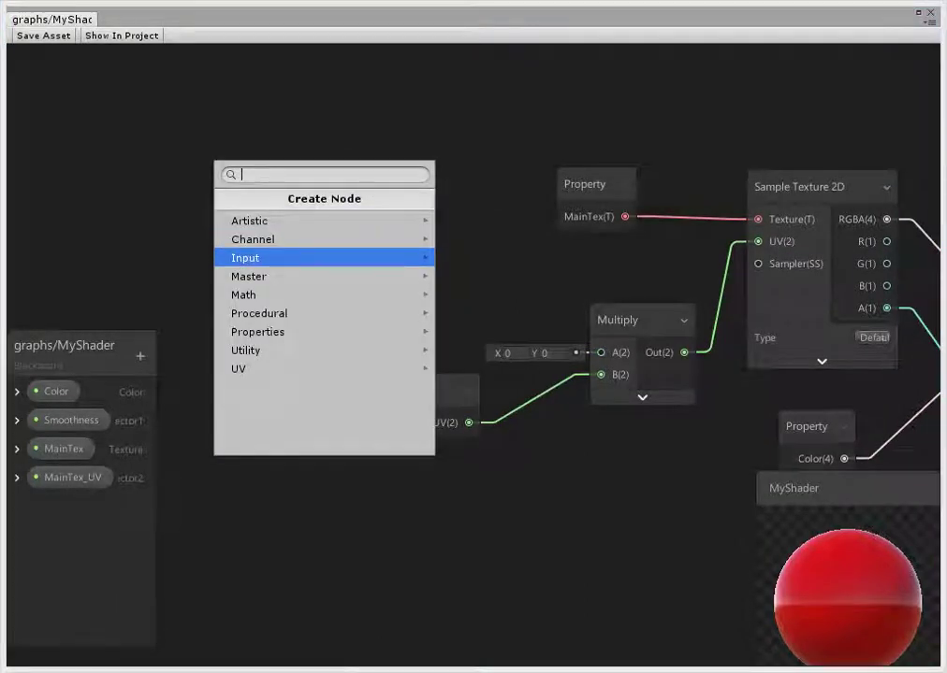
pyautogui.write('uv')
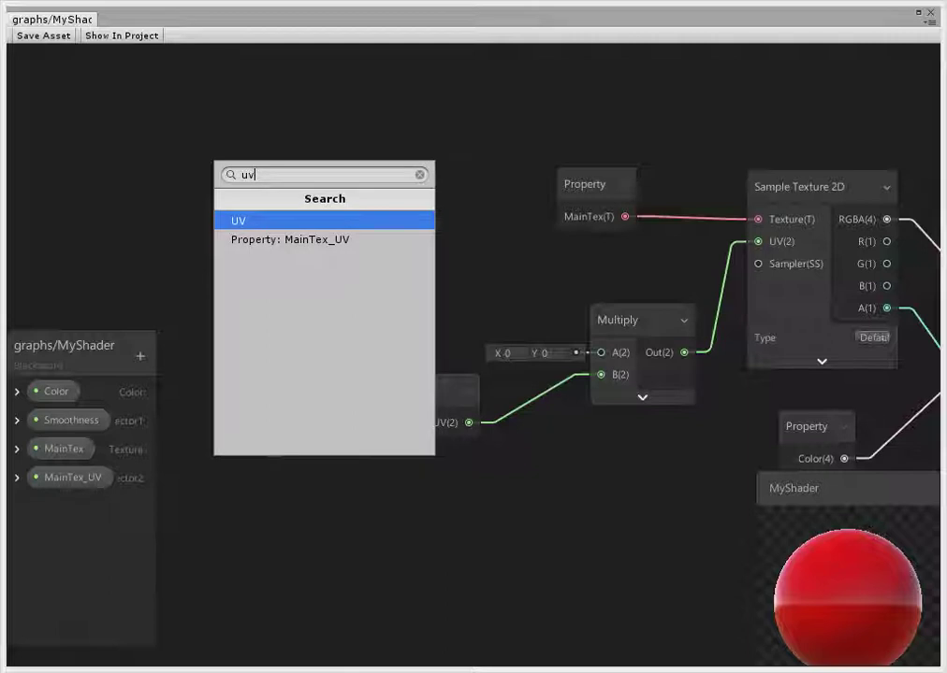
pyautogui.press('Return')
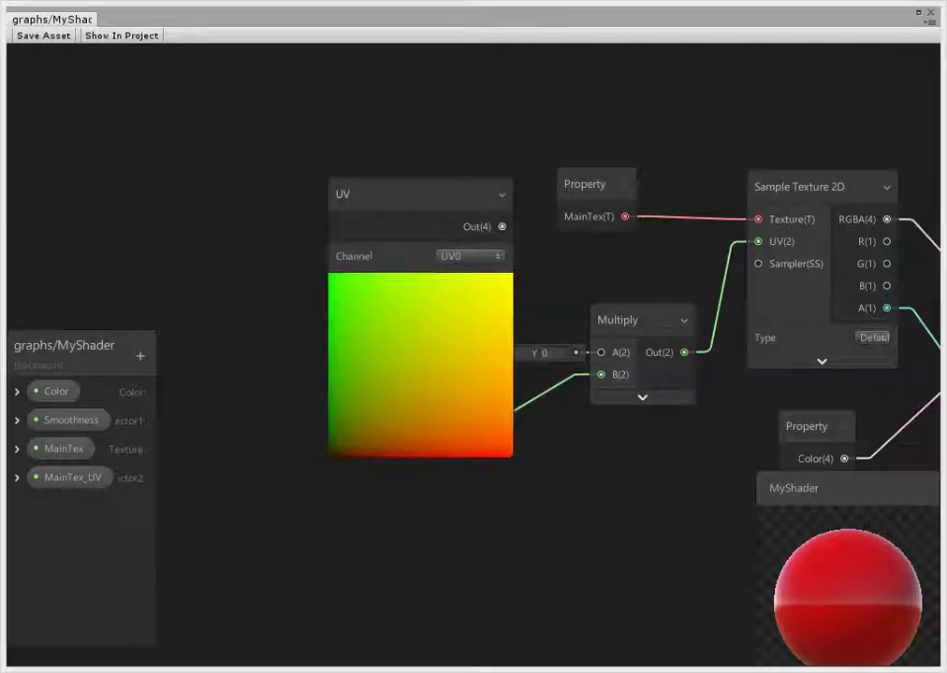
pyautogui.moveTo(393, 193)
pyautogui.mouseDown()
pyautogui.moveTo(362, 159)
pyautogui.moveTo(344, 164)
pyautogui.moveTo(363, 170)
pyautogui.mouseUp()
pyautogui.click(456, 164)
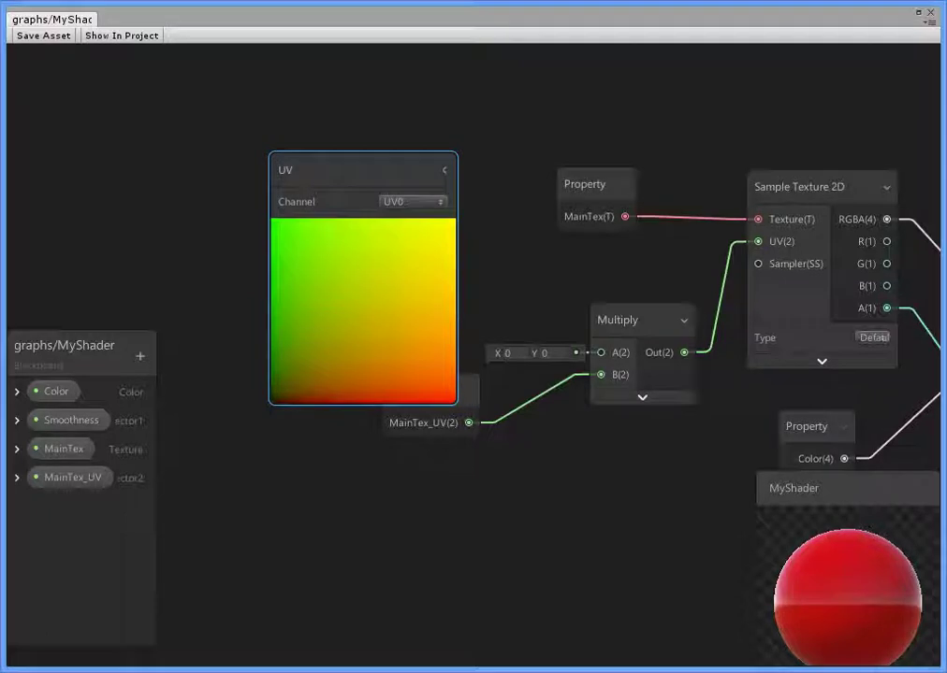
pyautogui.click(412, 201)
pyautogui.click(420, 220)
# Position the UV node and connect its output into Multiply's A input.
pyautogui.moveTo(374, 243); pyautogui.dragTo(316, 211)
pyautogui.moveTo(280, 138); pyautogui.dragTo(273, 167)
pyautogui.click(346, 199)
pyautogui.click(297, 229)
pyautogui.click(320, 167)
pyautogui.moveTo(512, 310); pyautogui.dragTo(600, 352)
pyautogui.moveTo(262, 168); pyautogui.dragTo(421, 248)
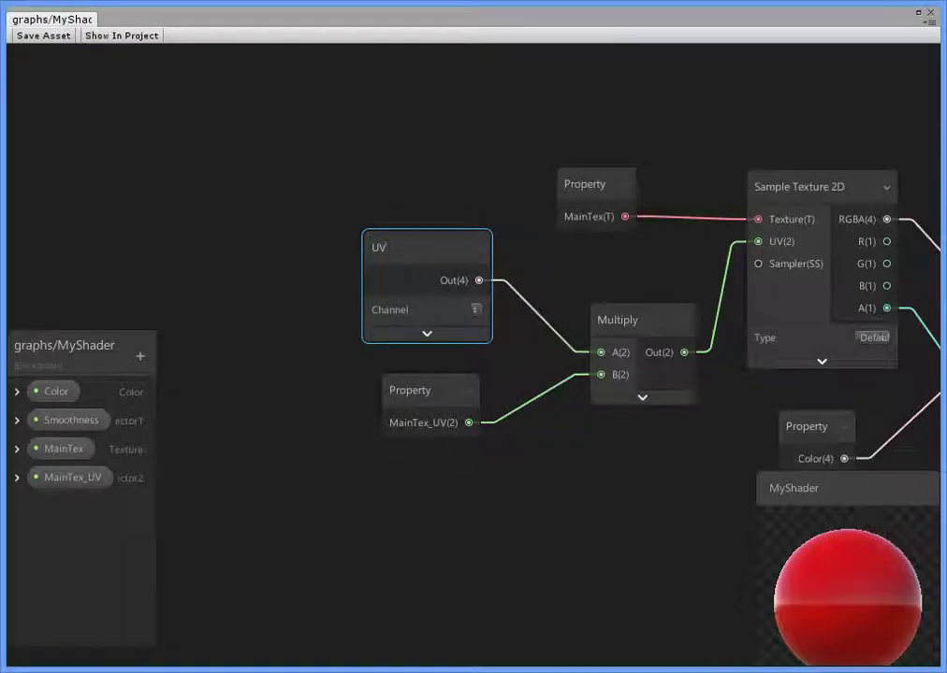